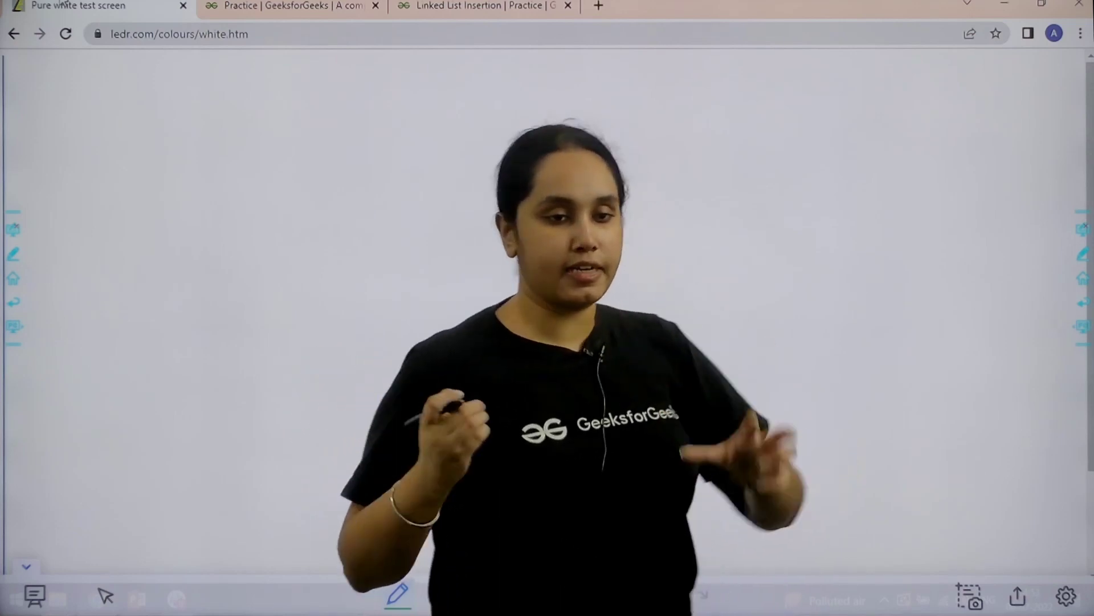
# - Write '0 → start' and '1 → end' on the whiteboard
pyautogui.moveTo(666, 139); pyautogui.dragTo(650, 147)
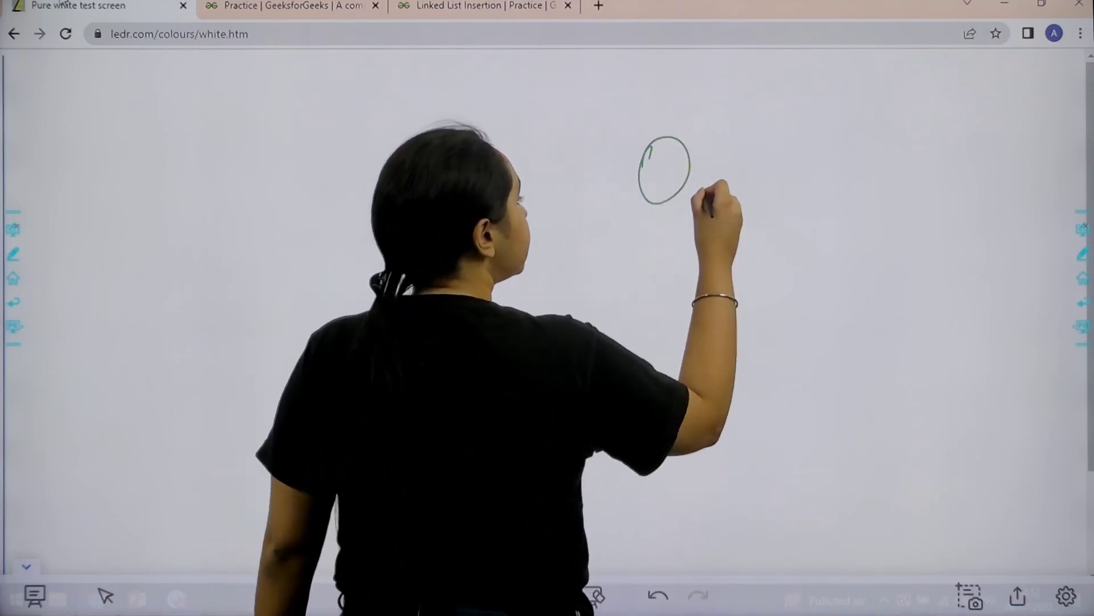
pyautogui.moveTo(702, 190); pyautogui.dragTo(744, 189)
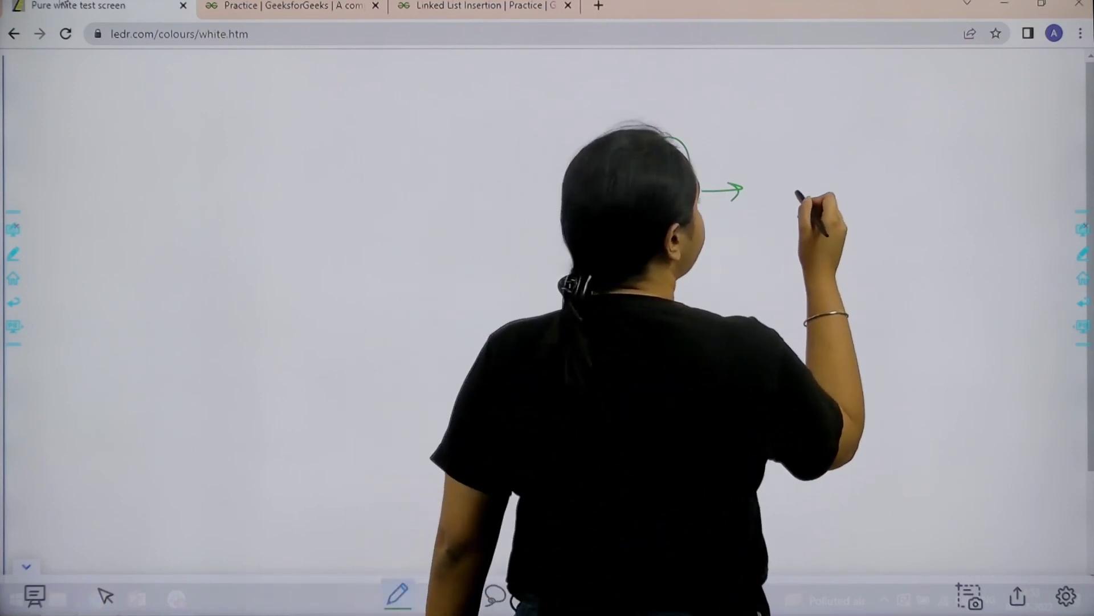
pyautogui.moveTo(813, 182); pyautogui.dragTo(841, 205)
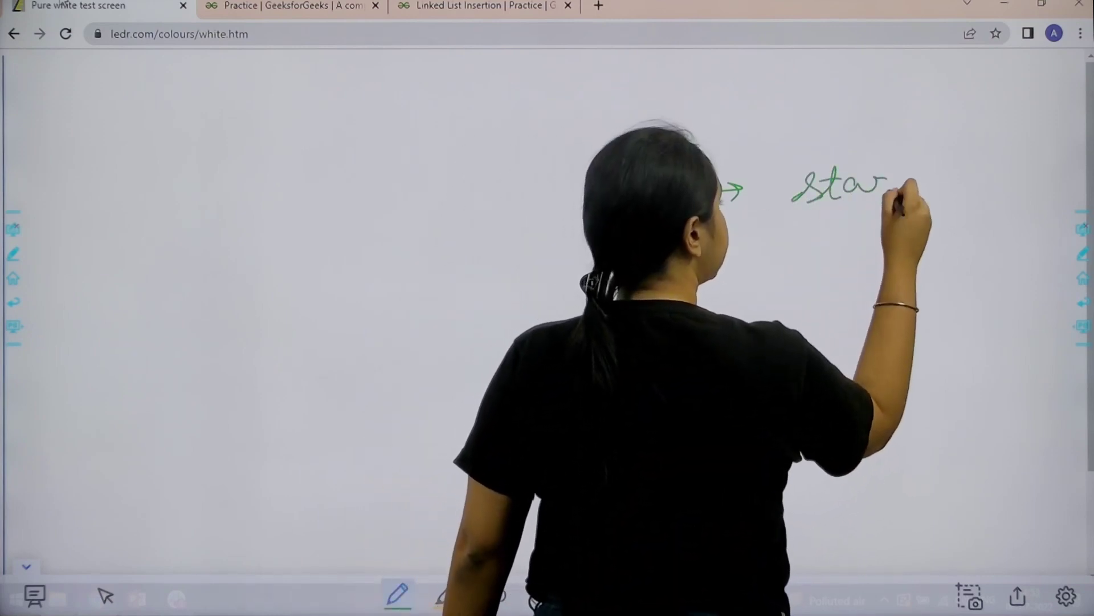
pyautogui.moveTo(898, 162); pyautogui.dragTo(928, 174)
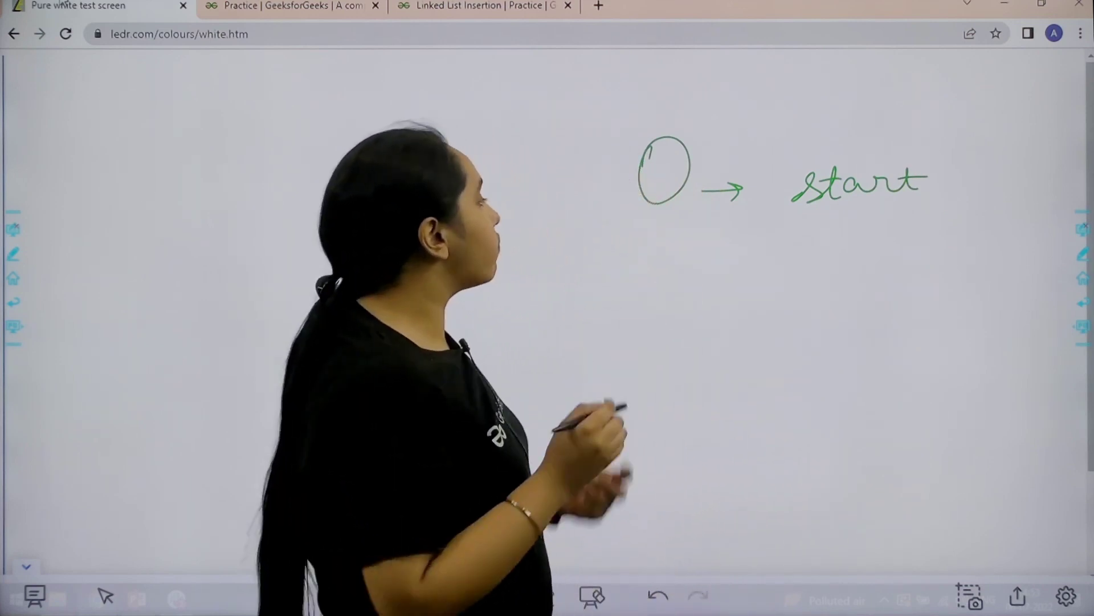
pyautogui.moveTo(652, 276)
pyautogui.mouseDown()
pyautogui.moveTo(665, 306)
pyautogui.moveTo(737, 292)
pyautogui.moveTo(836, 313)
pyautogui.moveTo(869, 275)
pyautogui.mouseUp()
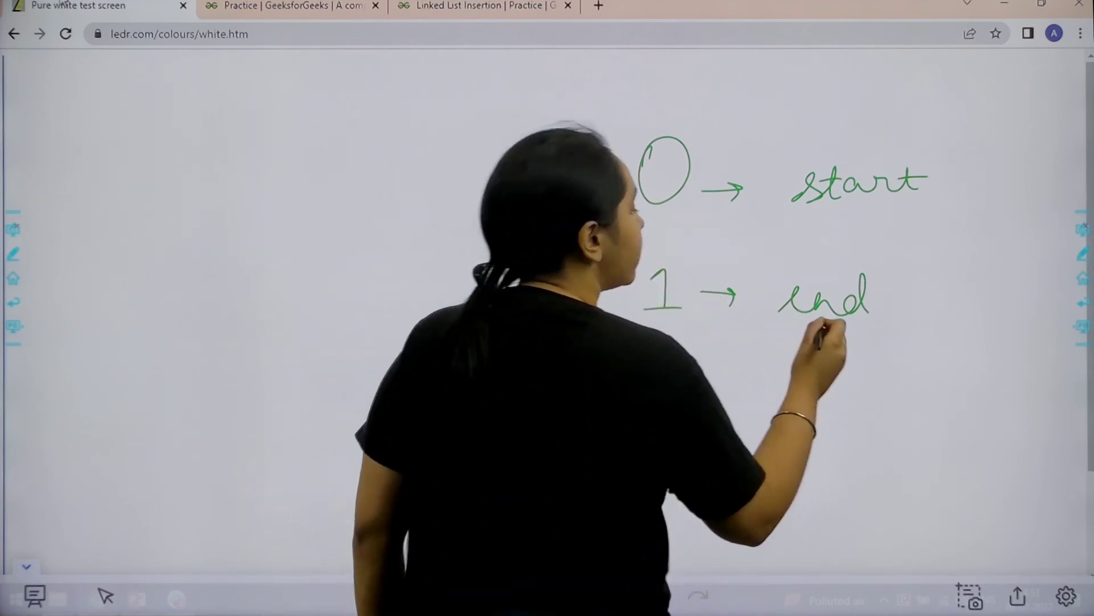
# - Add the bracketed '(null → pointer)' note beneath 'end'
pyautogui.moveTo(828, 326)
pyautogui.mouseDown()
pyautogui.moveTo(828, 363)
pyautogui.moveTo(851, 346)
pyautogui.mouseUp()
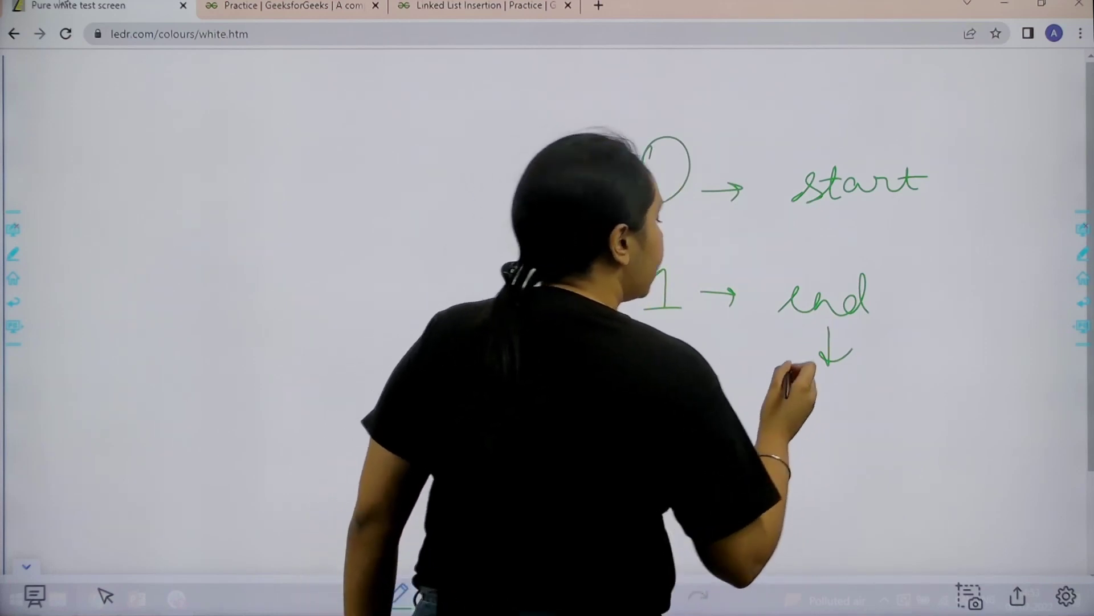
pyautogui.moveTo(779, 360); pyautogui.dragTo(778, 450)
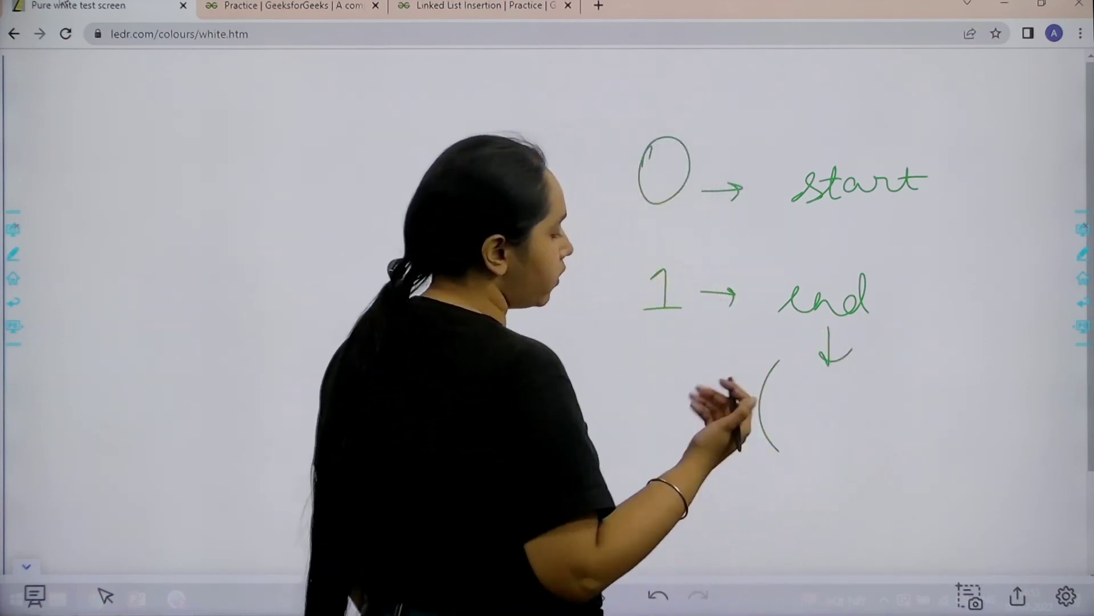
pyautogui.moveTo(868, 398)
pyautogui.mouseDown()
pyautogui.moveTo(938, 420)
pyautogui.moveTo(959, 470)
pyautogui.mouseUp()
pyautogui.moveTo(963, 412); pyautogui.dragTo(966, 438)
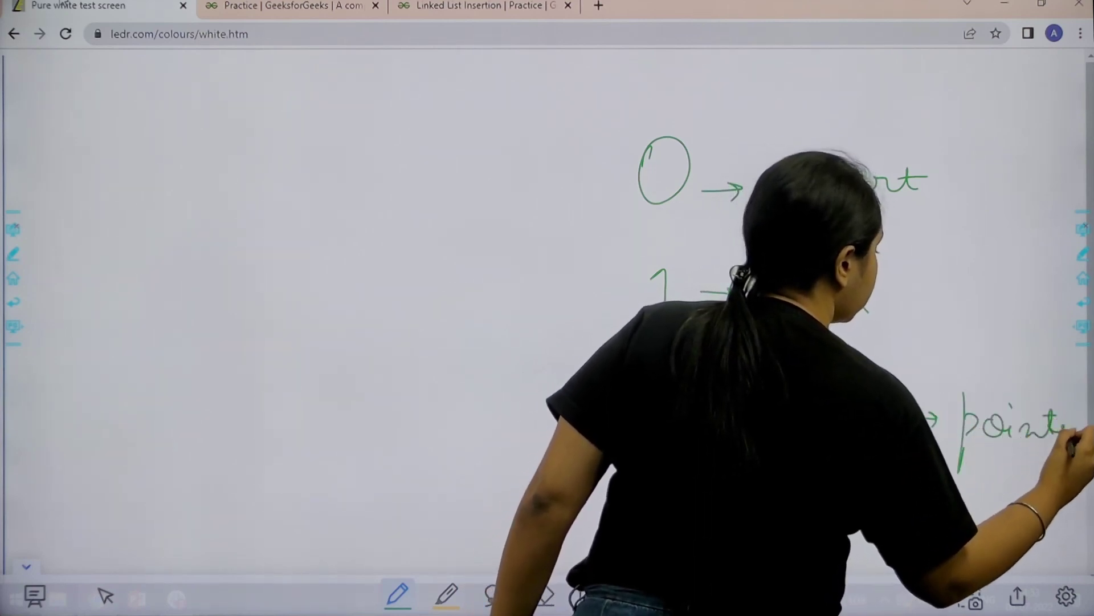
pyautogui.moveTo(1061, 428); pyautogui.dragTo(1076, 435)
pyautogui.moveTo(1079, 377); pyautogui.dragTo(1079, 453)
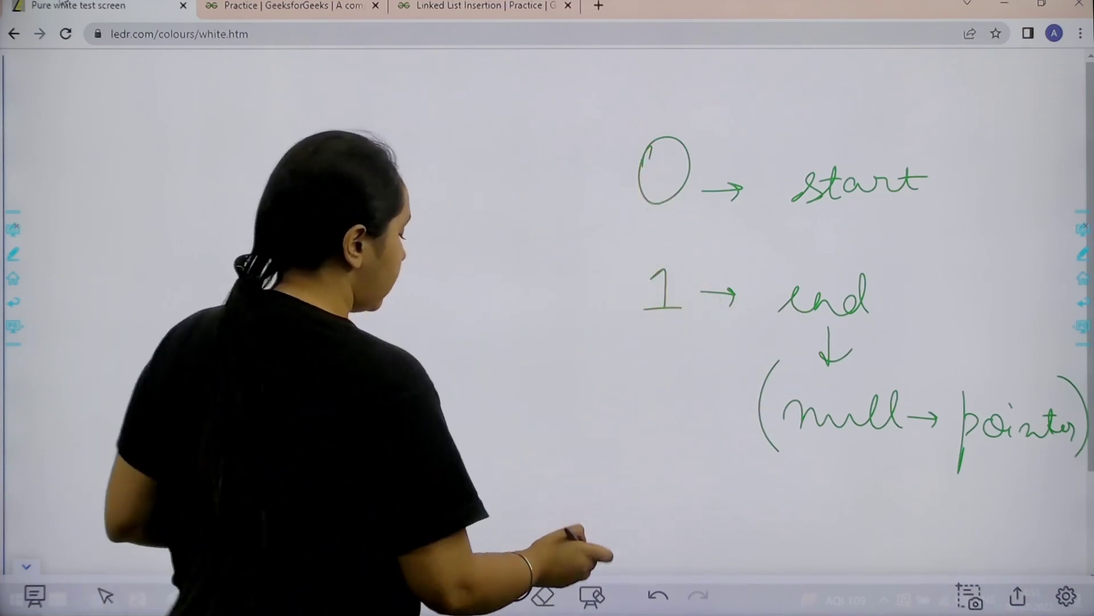
# - Wipe all whiteboard notes and switch to the Practice problem list
pyautogui.click(592, 596)
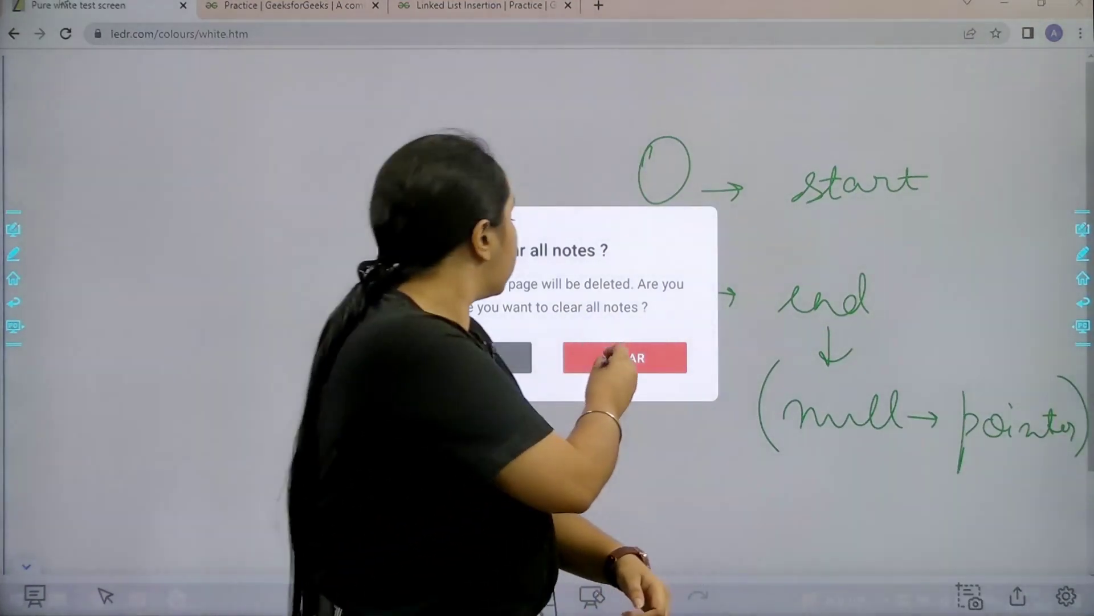
pyautogui.click(625, 357)
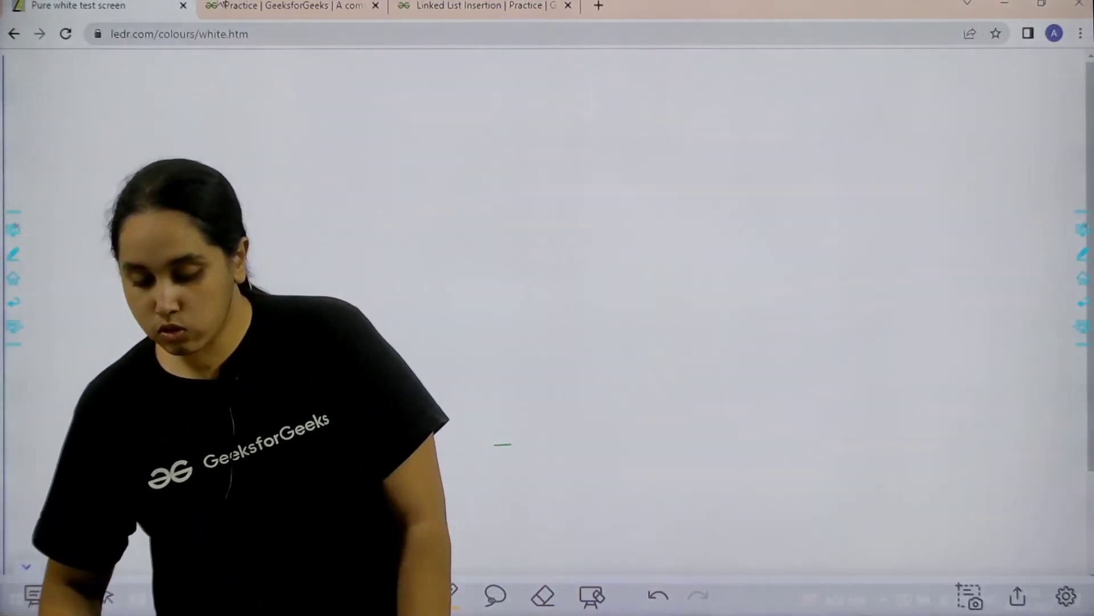
pyautogui.click(239, 5)
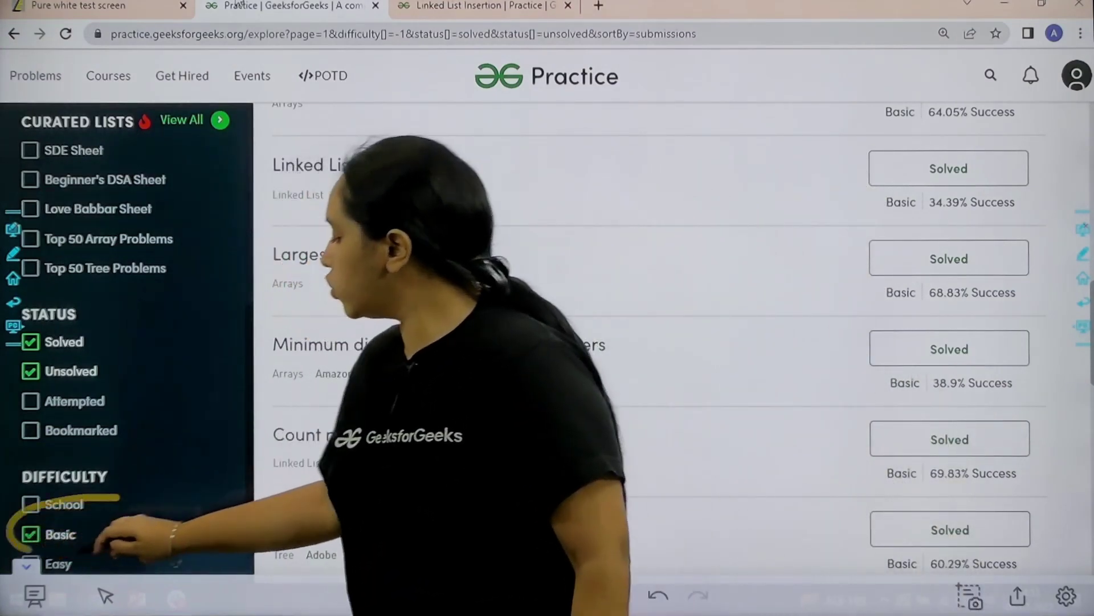
# - Circle the Basic filter and Linked List Insertion, then clear those annotations
pyautogui.moveTo(128, 483); pyautogui.dragTo(52, 494)
pyautogui.moveTo(494, 444); pyautogui.dragTo(512, 443)
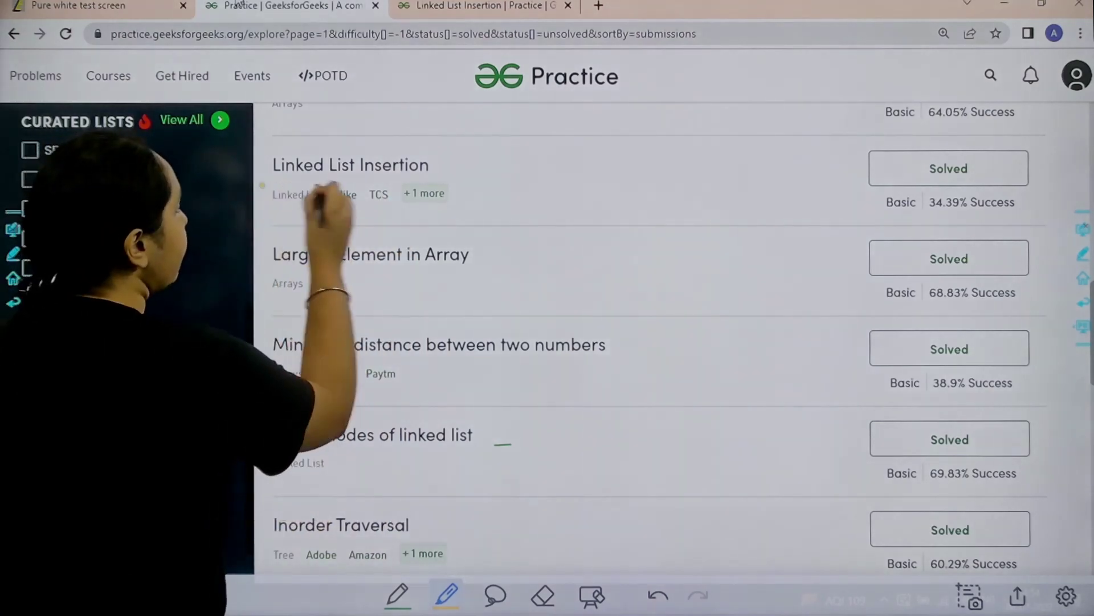
pyautogui.moveTo(274, 195); pyautogui.dragTo(252, 168)
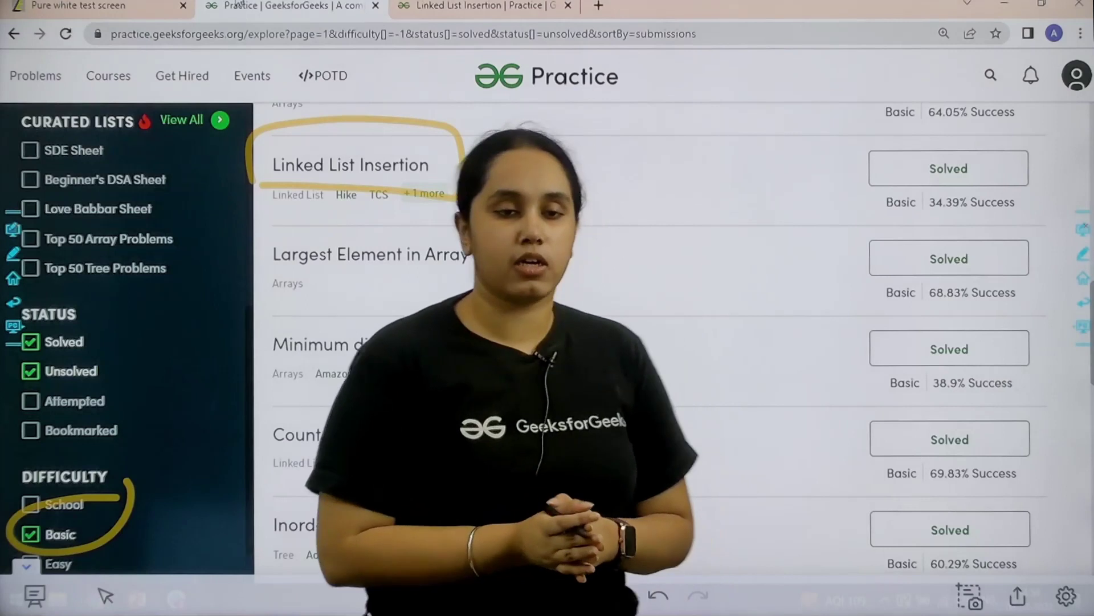
pyautogui.click(598, 596)
pyautogui.click(624, 357)
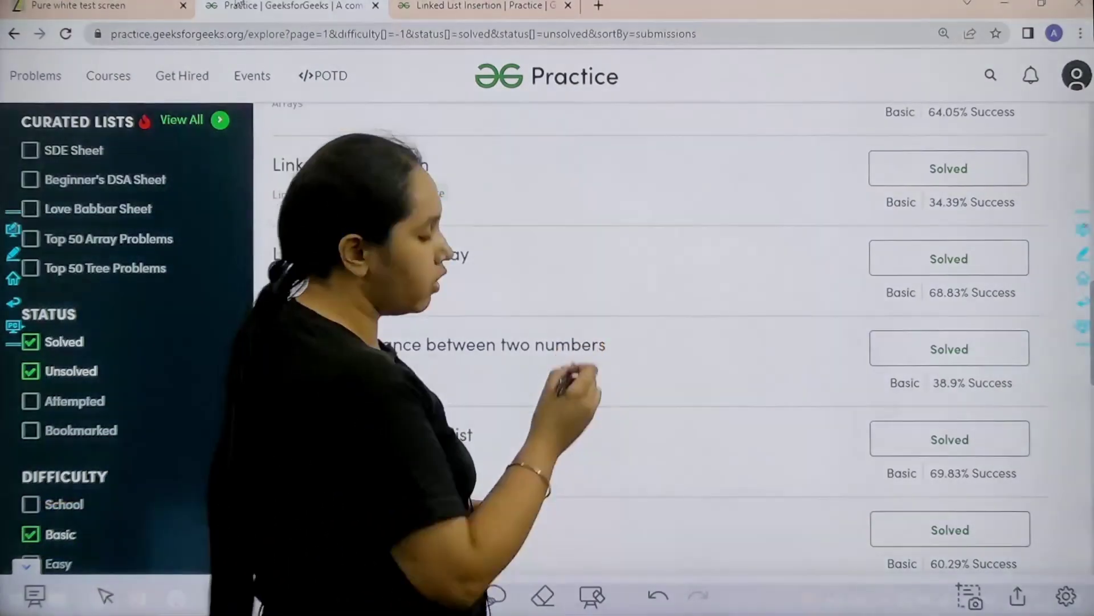
# - Open the Linked List Insertion tab, mark both '# code here' spots, then erase the marks
pyautogui.click(490, 6)
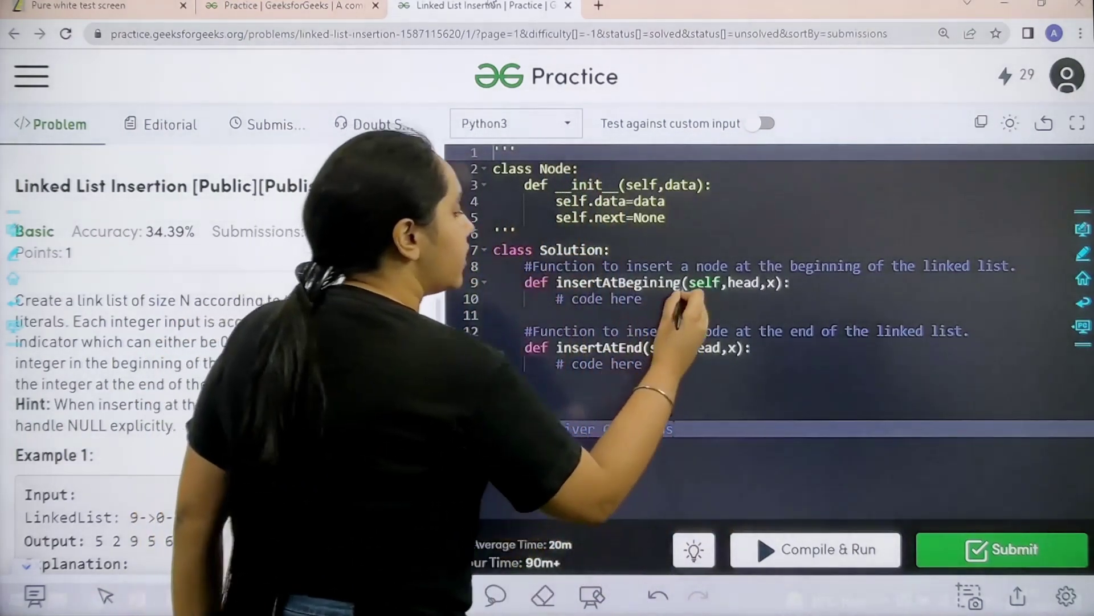
pyautogui.moveTo(688, 295)
pyautogui.mouseDown()
pyautogui.moveTo(728, 318)
pyautogui.moveTo(783, 306)
pyautogui.mouseUp()
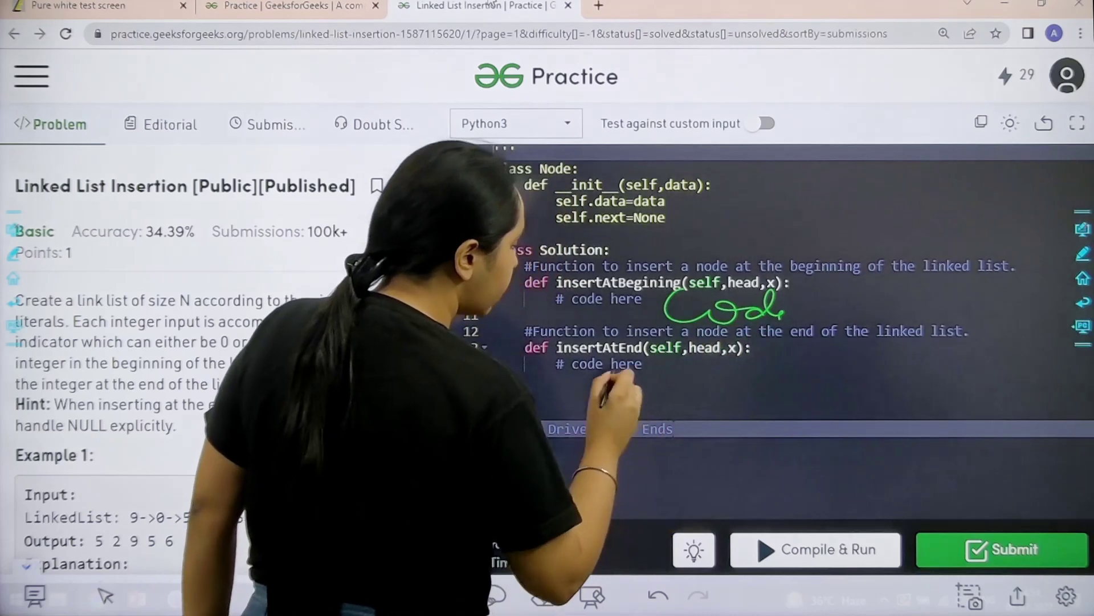
pyautogui.moveTo(659, 370)
pyautogui.mouseDown()
pyautogui.moveTo(649, 395)
pyautogui.moveTo(688, 397)
pyautogui.moveTo(718, 368)
pyautogui.moveTo(749, 389)
pyautogui.mouseUp()
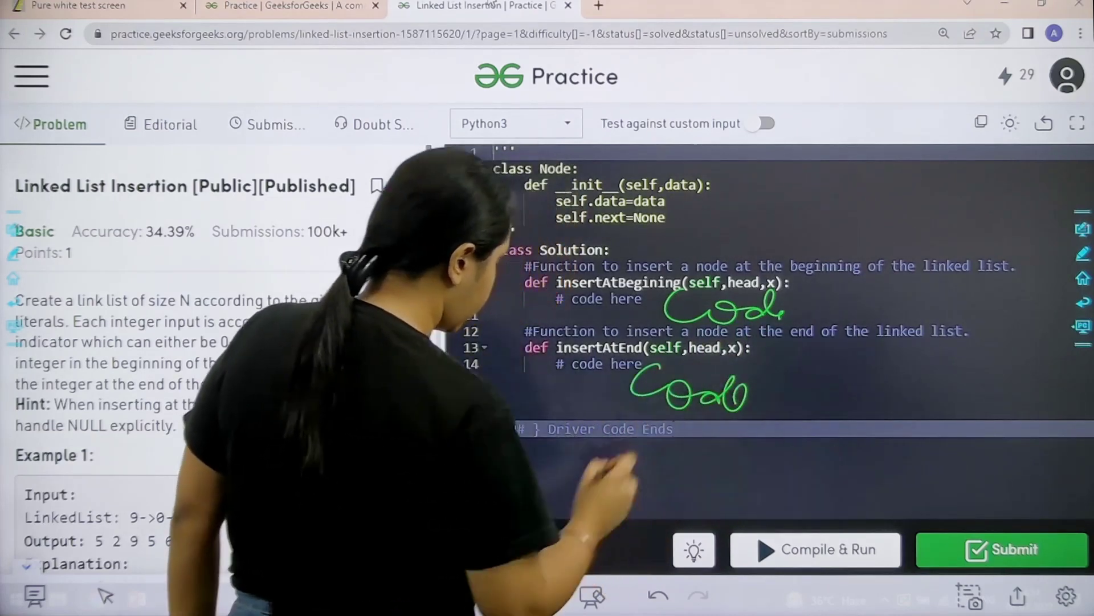
pyautogui.click(543, 596)
pyautogui.click(625, 356)
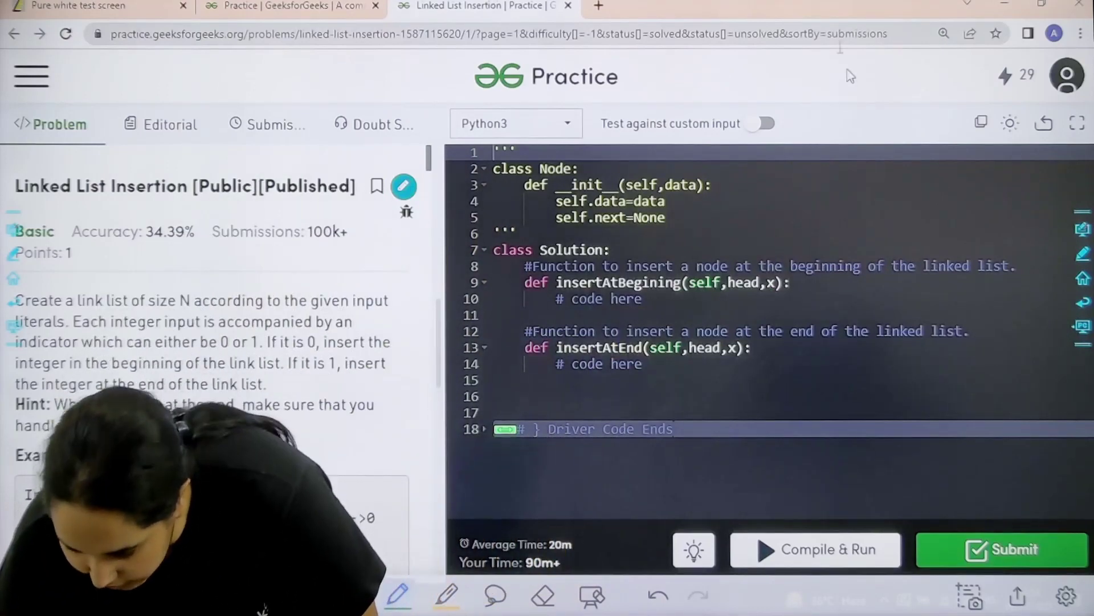
# - Write insertAtBegining as new=Node(x); if head: new.next=head; head=new; return head
pyautogui.click(651, 299)
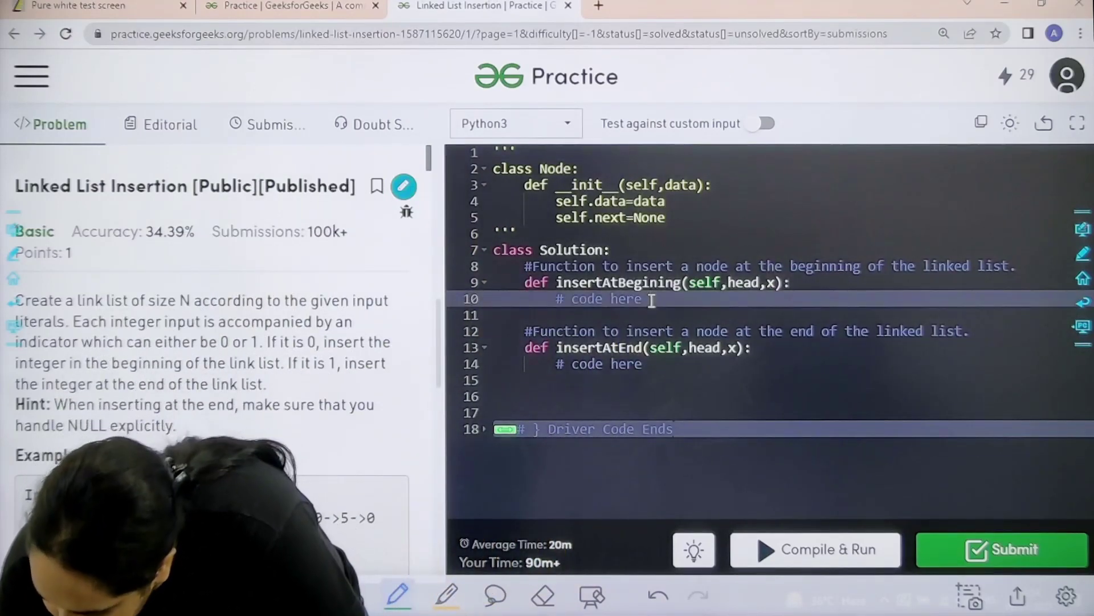
pyautogui.press('Return')
pyautogui.write('new=Node(x)')
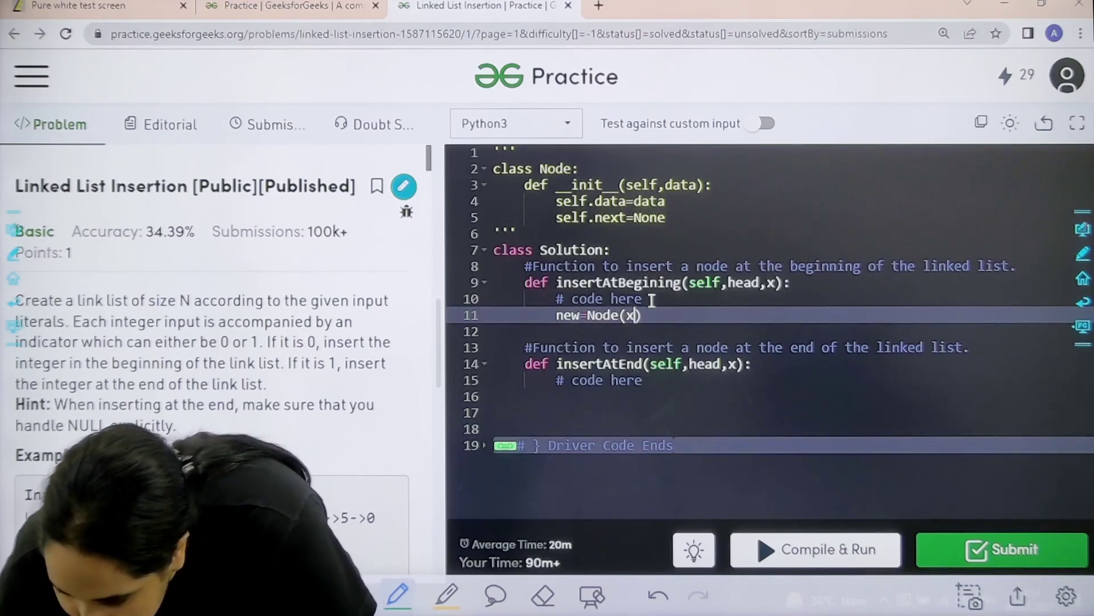
pyautogui.press('Return')
pyautogui.write('if head:')
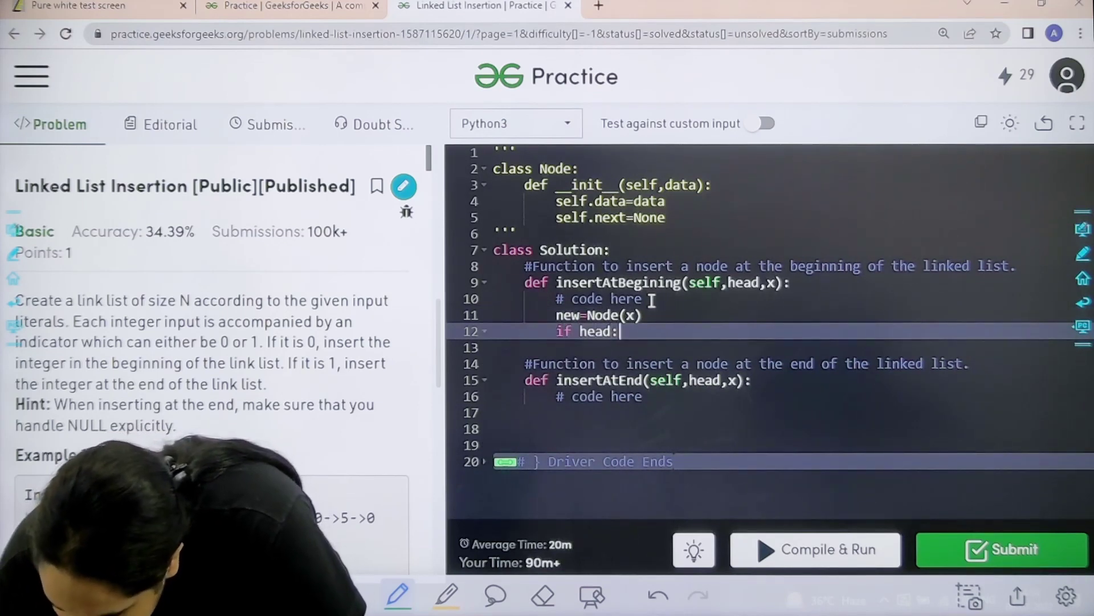
pyautogui.press('Return')
pyautogui.write('new.next=head')
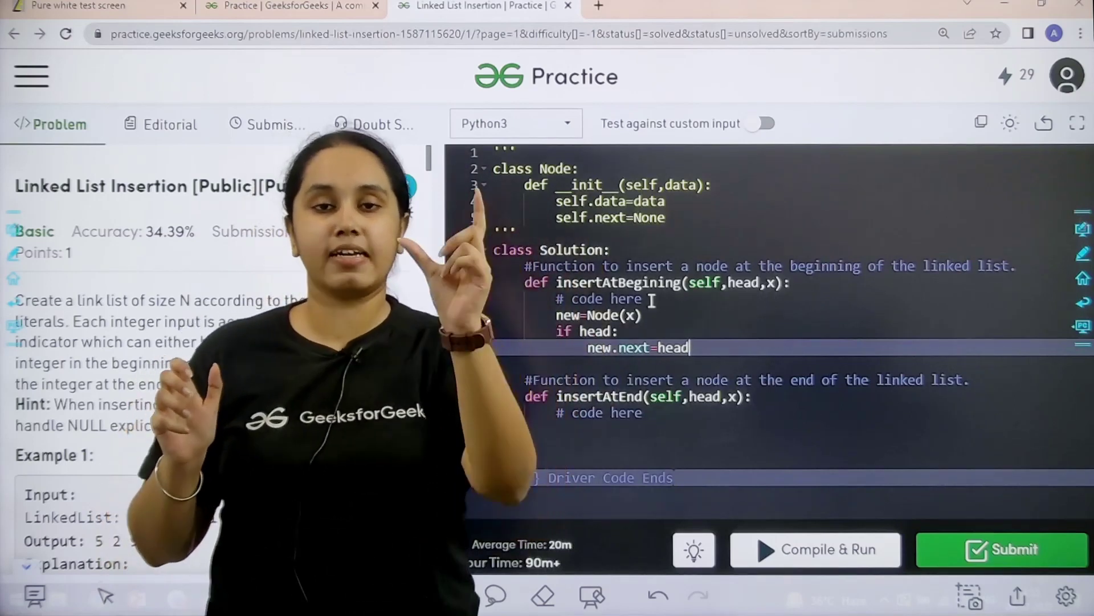
pyautogui.press('Return')
pyautogui.write('head=new')
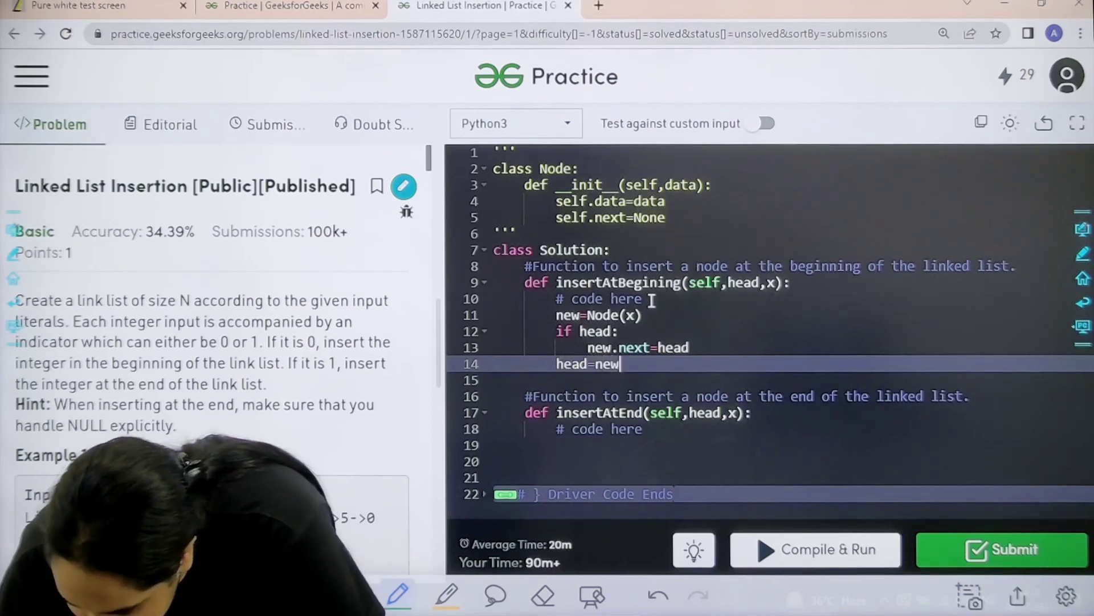
pyautogui.press('Return')
pyautogui.write('return hea')
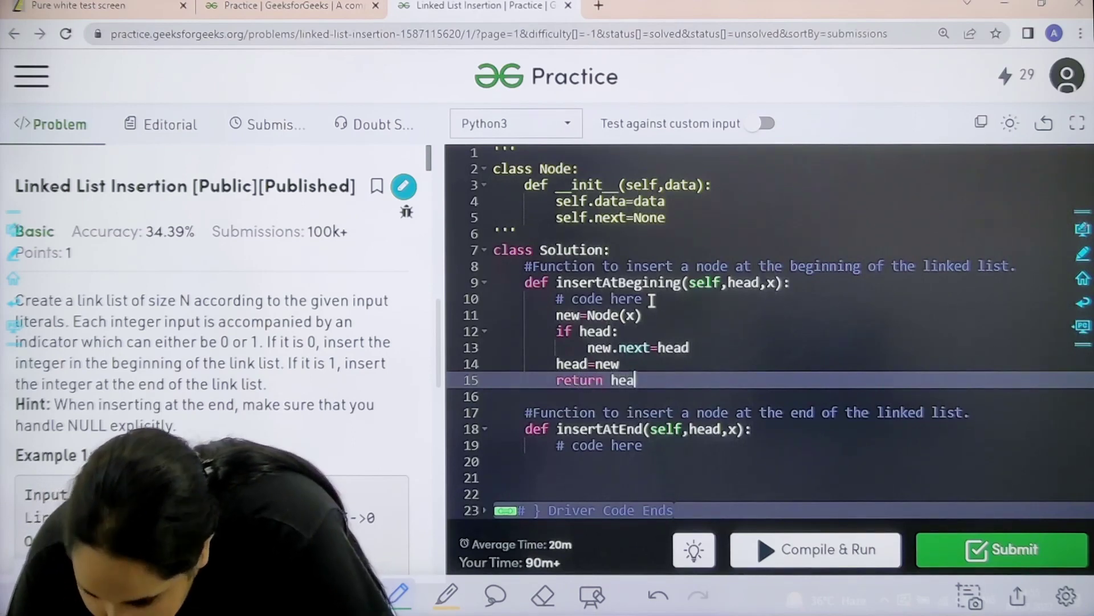
pyautogui.write('d')
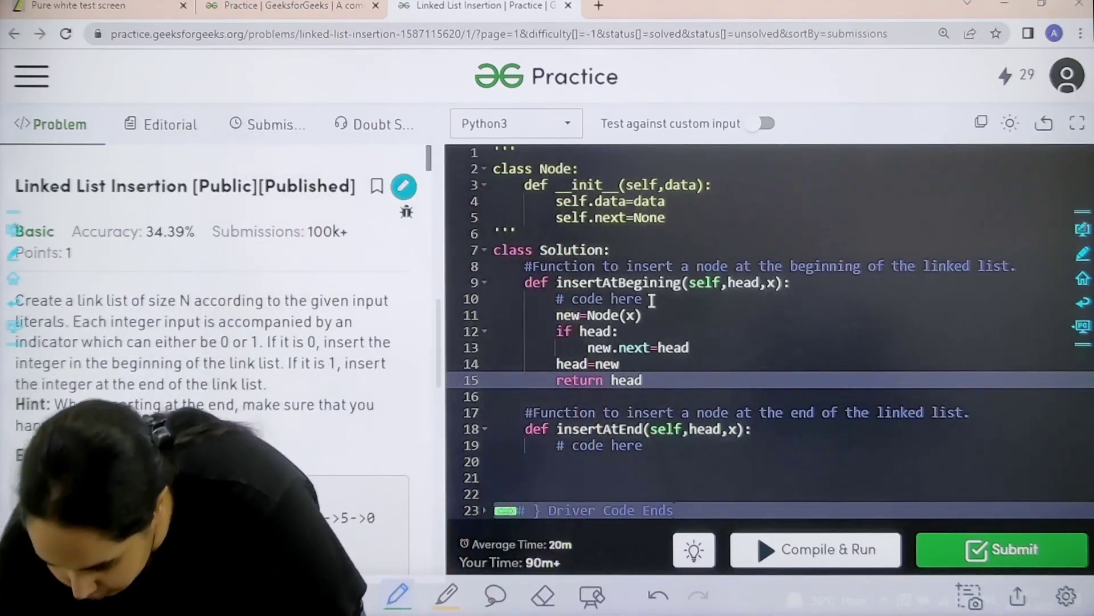
# - Write new=Node(x) and 'if head==None: head=new' in insertAtEnd
pyautogui.click(650, 445)
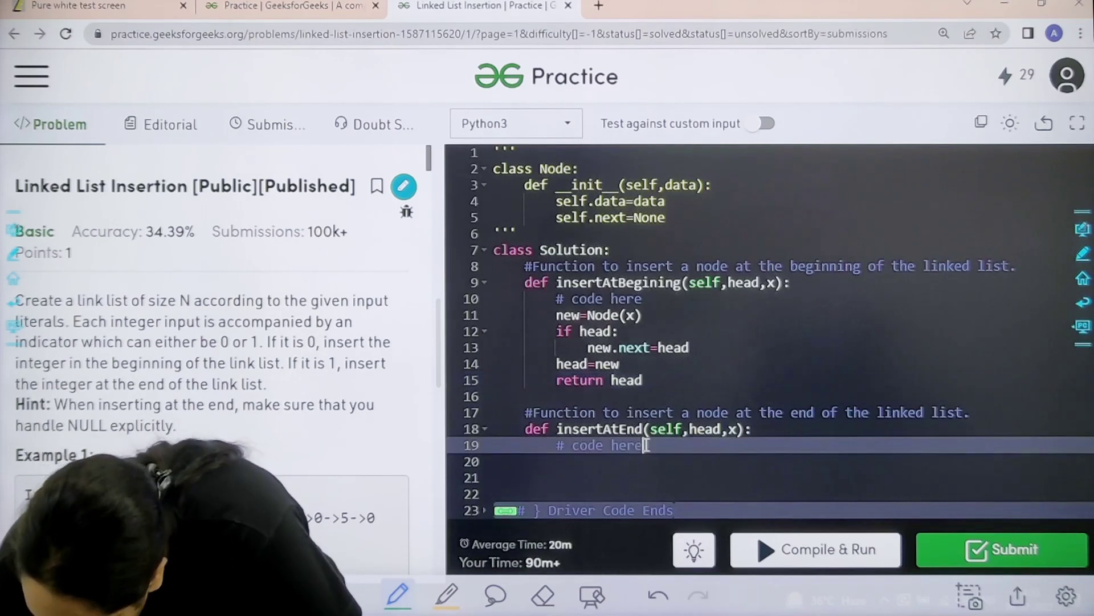
pyautogui.press('Return')
pyautogui.write('new=Node(x)')
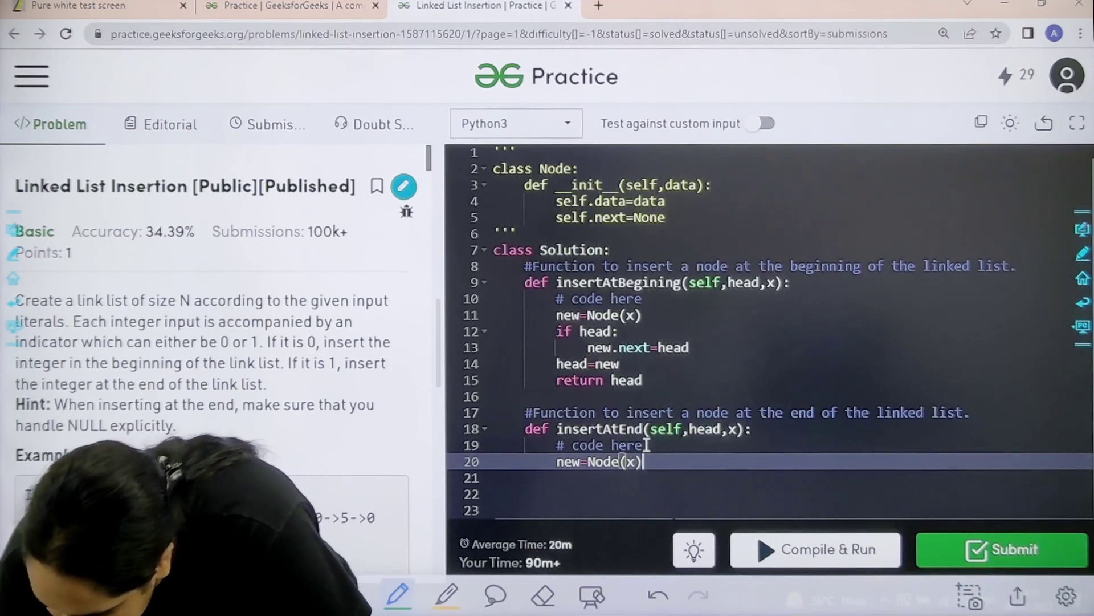
pyautogui.press('Return')
pyautogui.write('if head==Non')
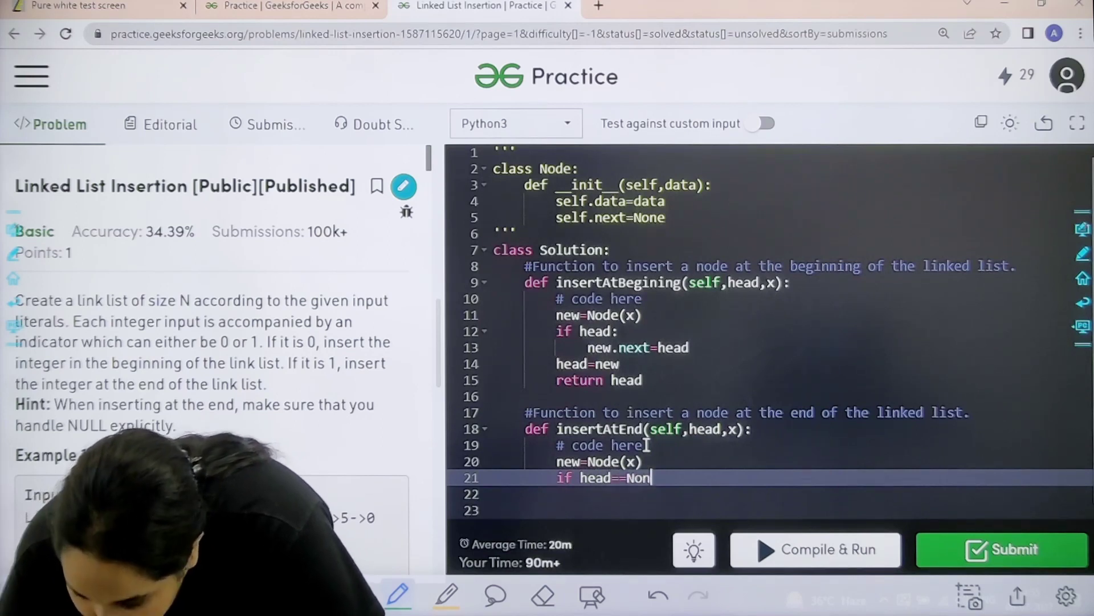
pyautogui.write('e')
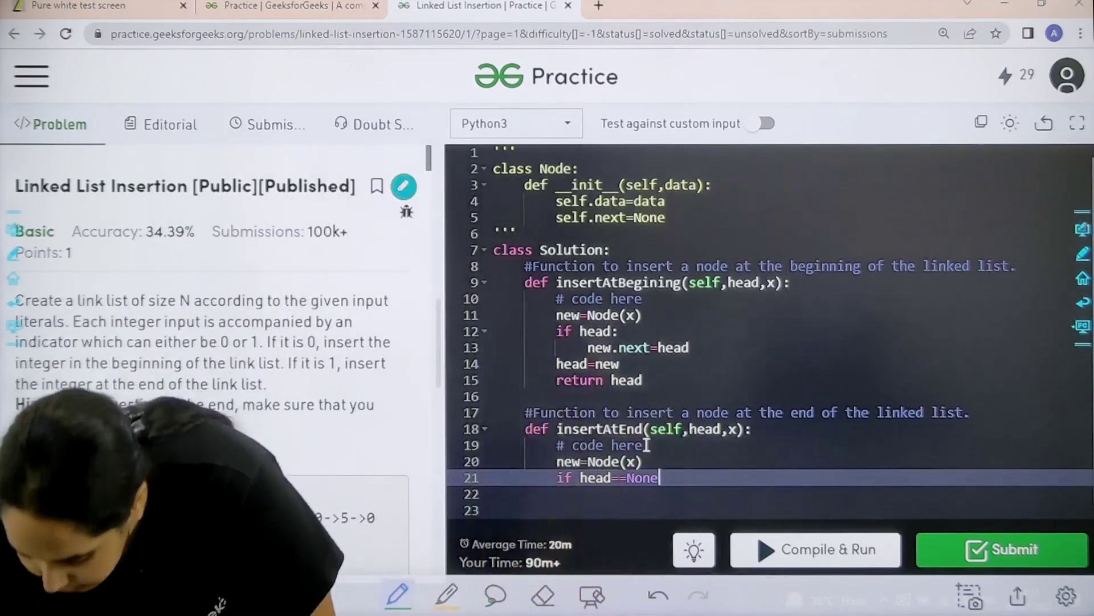
pyautogui.press('Return')
pyautogui.write('haed=new')
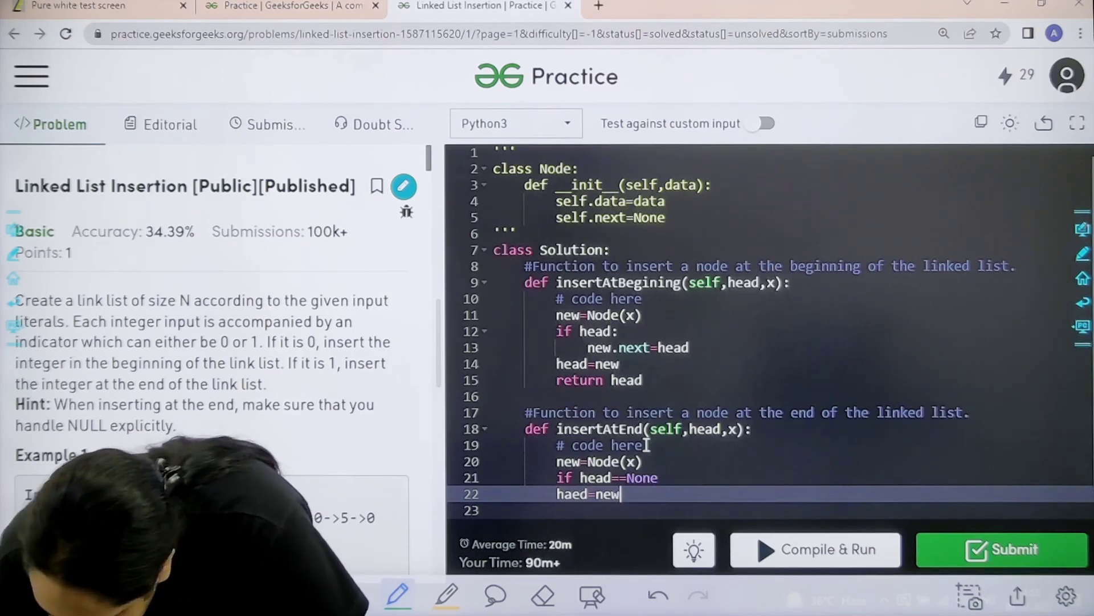
pyautogui.press('Return')
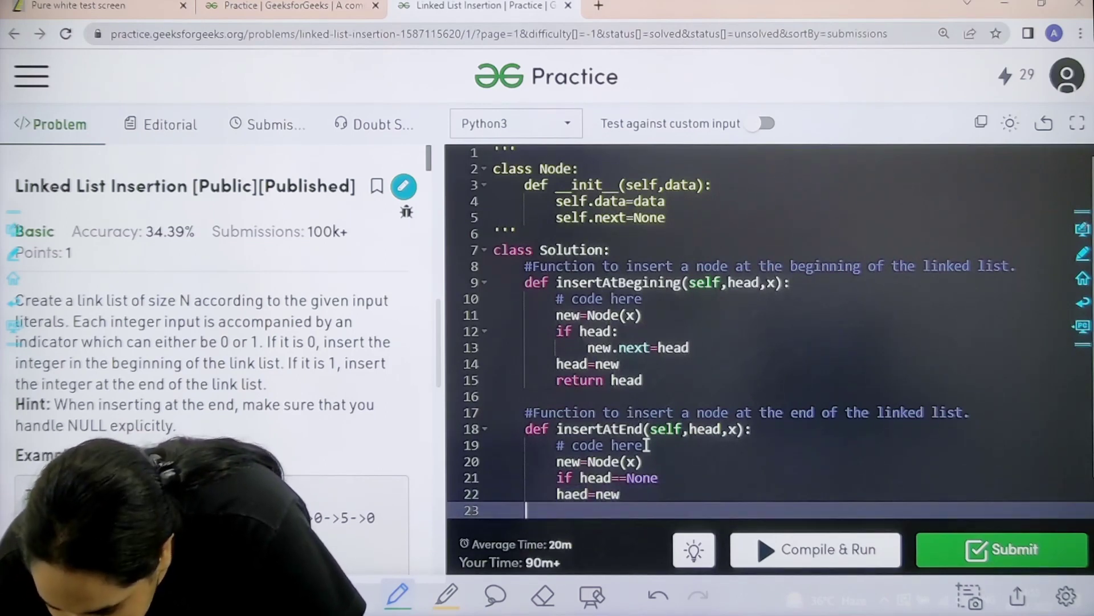
# - Fix the 'haed' typo so head=new sits on its own indented line
pyautogui.click(557, 495)
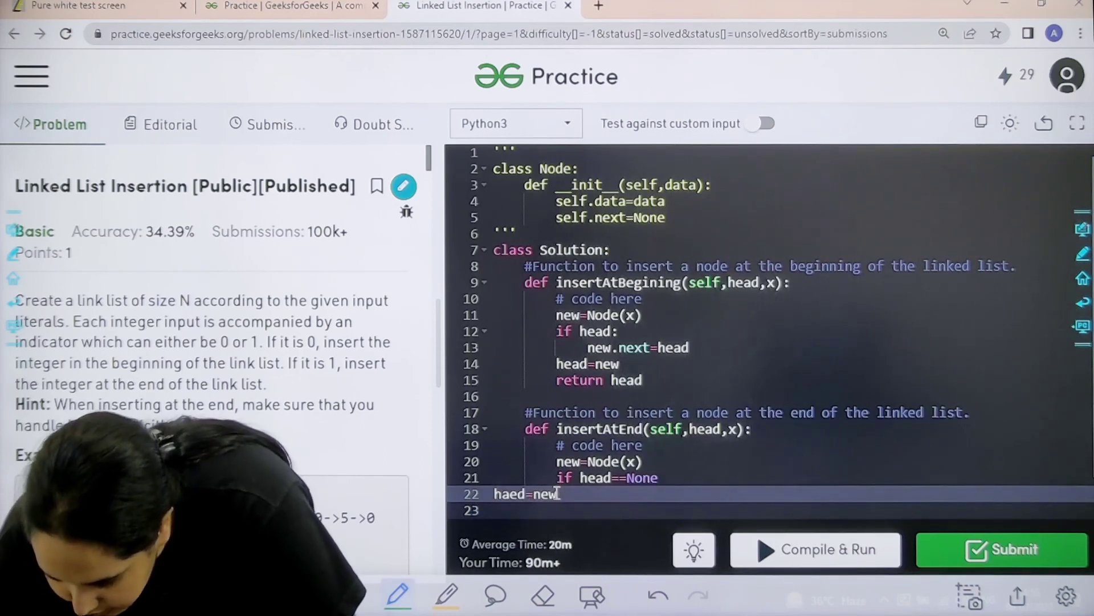
pyautogui.press('BackSpace')
pyautogui.write(':haed=new')
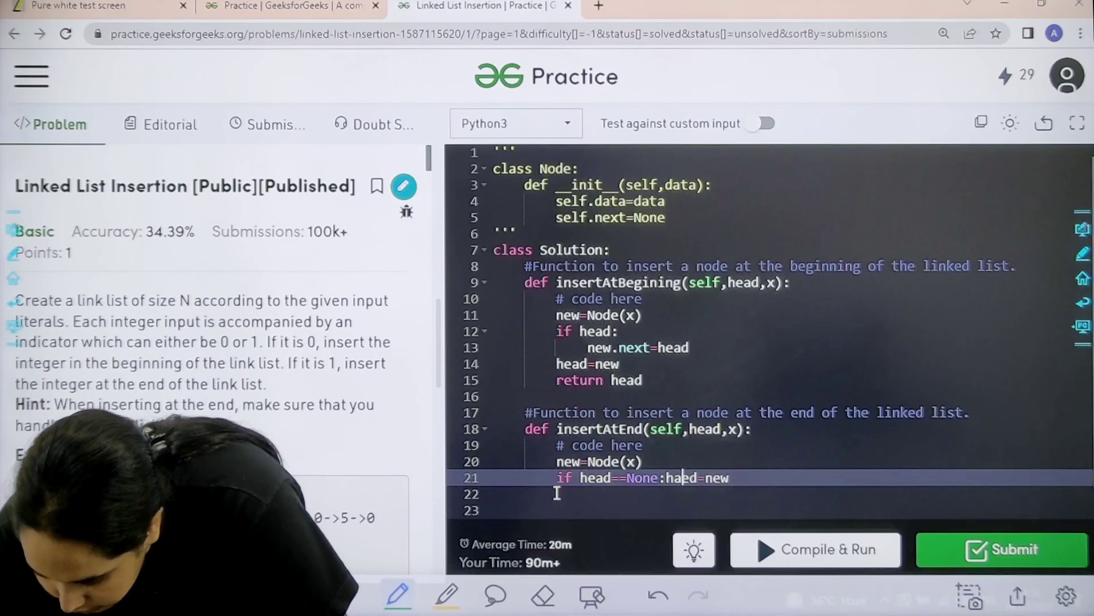
pyautogui.press('BackSpace')
pyautogui.press('BackSpace')
pyautogui.write('ea')
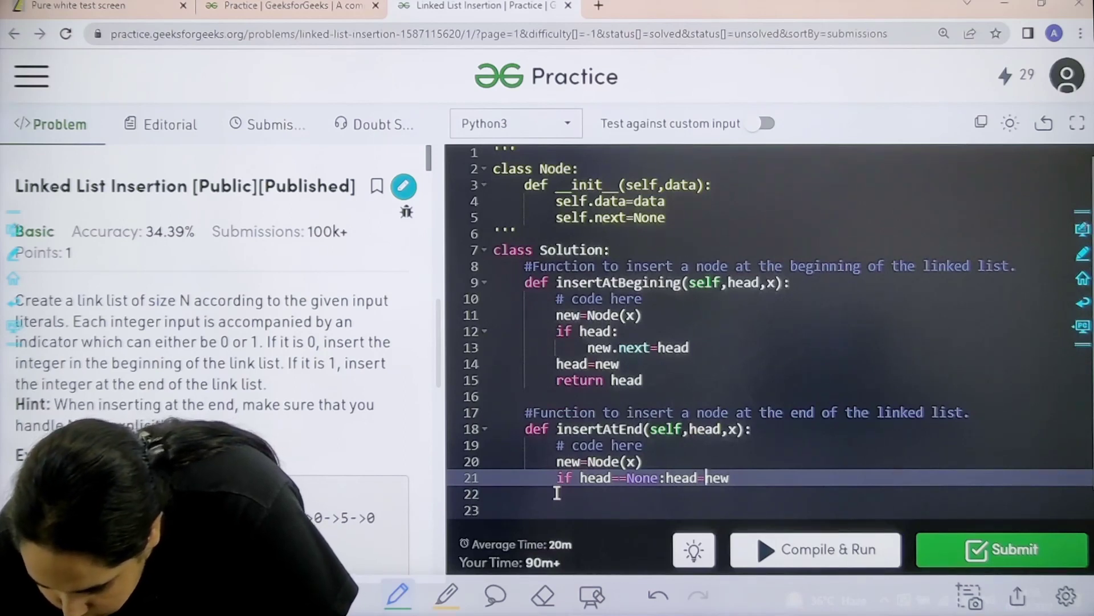
pyautogui.press('Left')
pyautogui.press('Return')
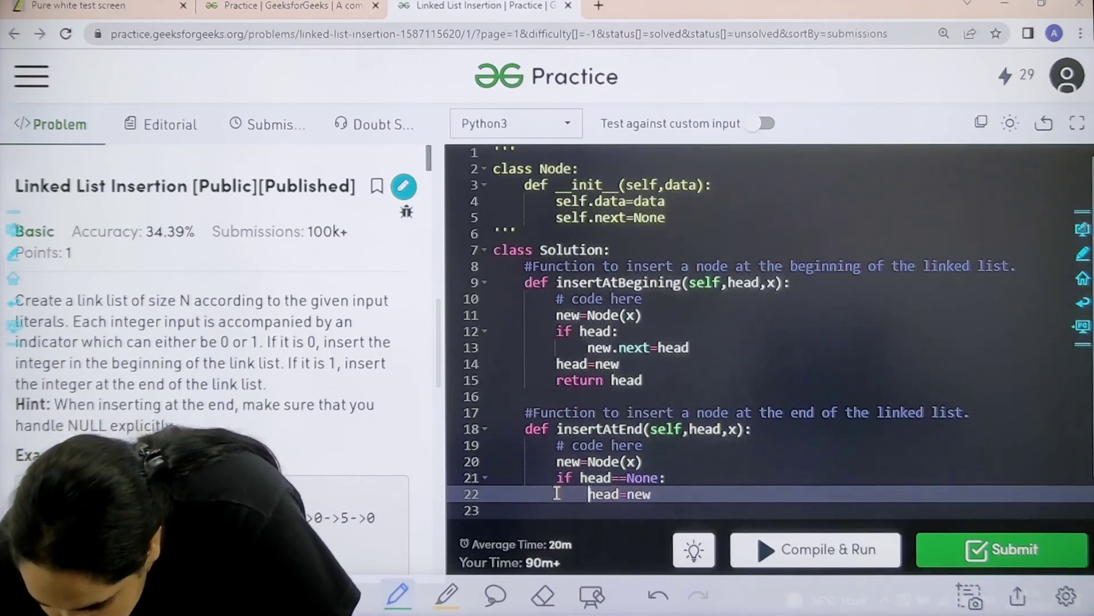
pyautogui.press('Right')
pyautogui.press('Right')
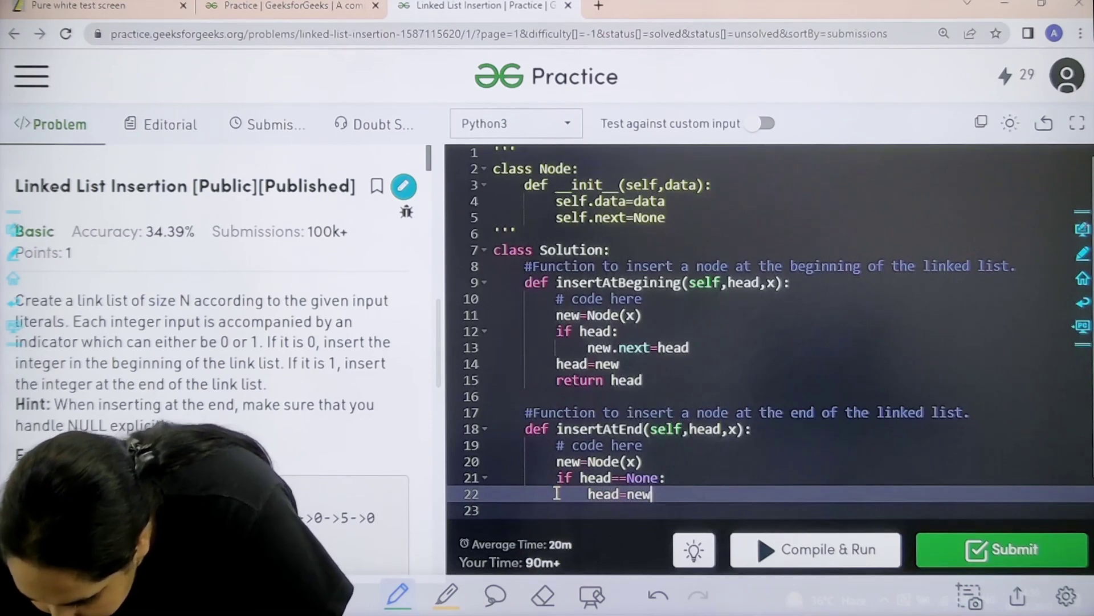
pyautogui.press('Return')
pyautogui.write('else:')
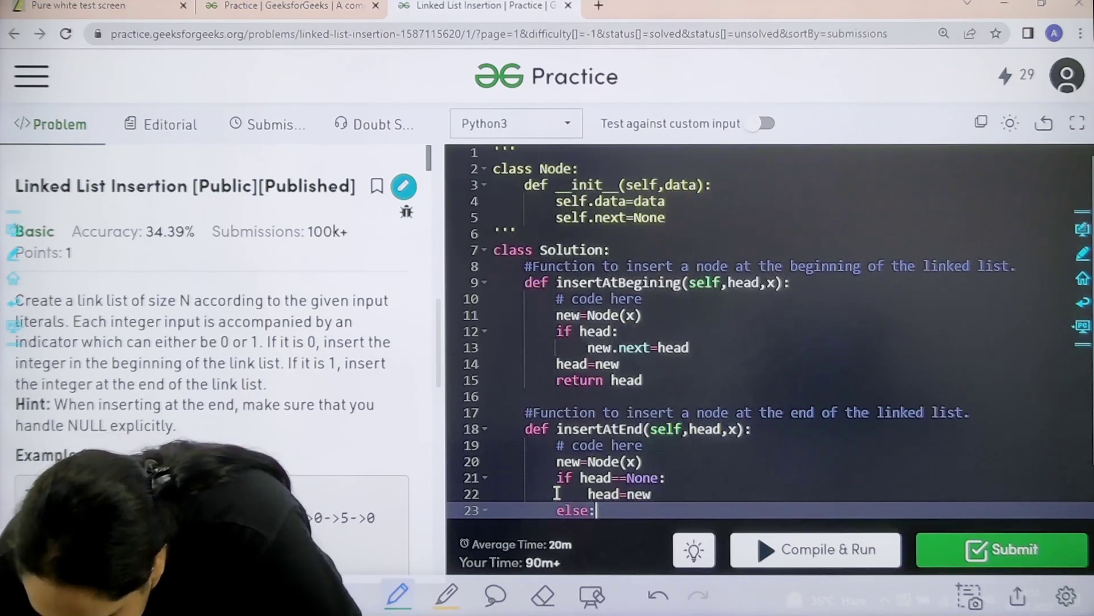
# - Add else: ln=head, while ln.next: ln=ln.next, ln.next=new, plus function-level return head
pyautogui.press('Return')
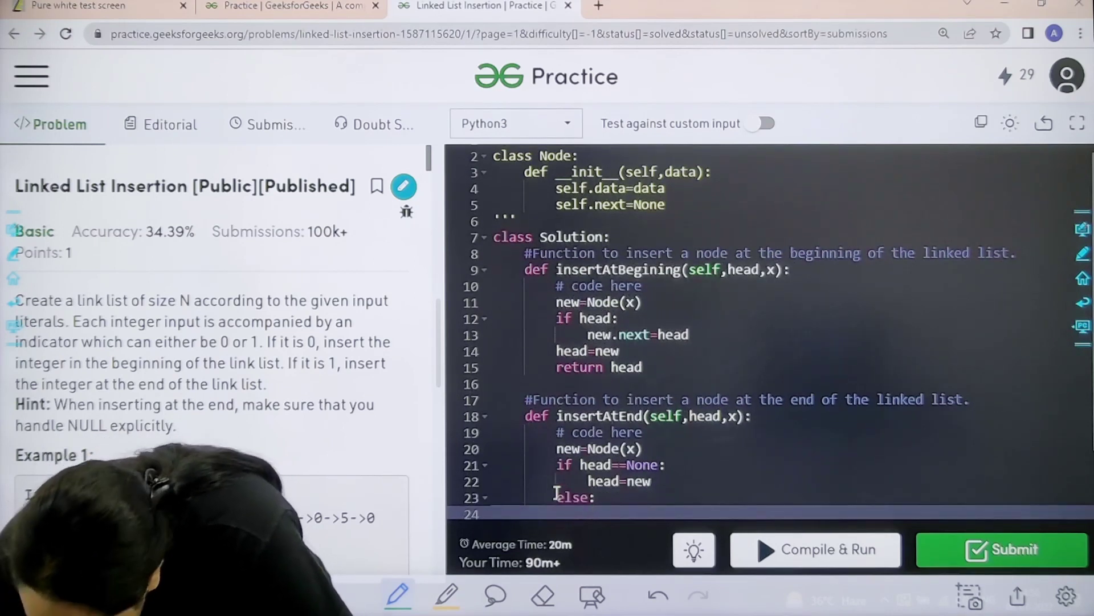
pyautogui.write('ln')
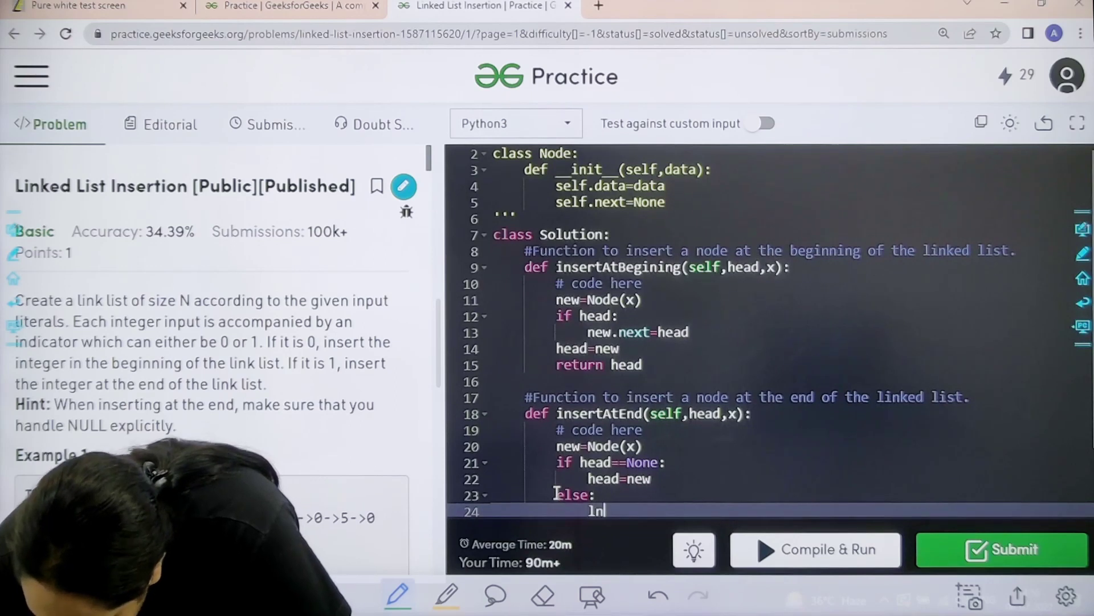
pyautogui.write('=hea')
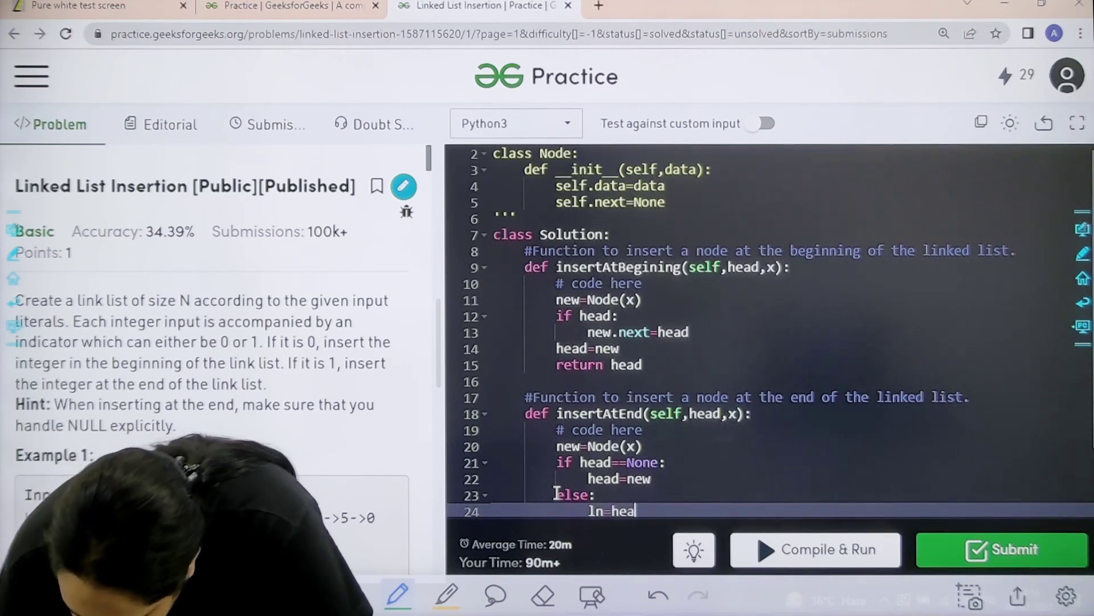
pyautogui.write('d')
pyautogui.press('Return')
pyautogui.write('while ln.next')
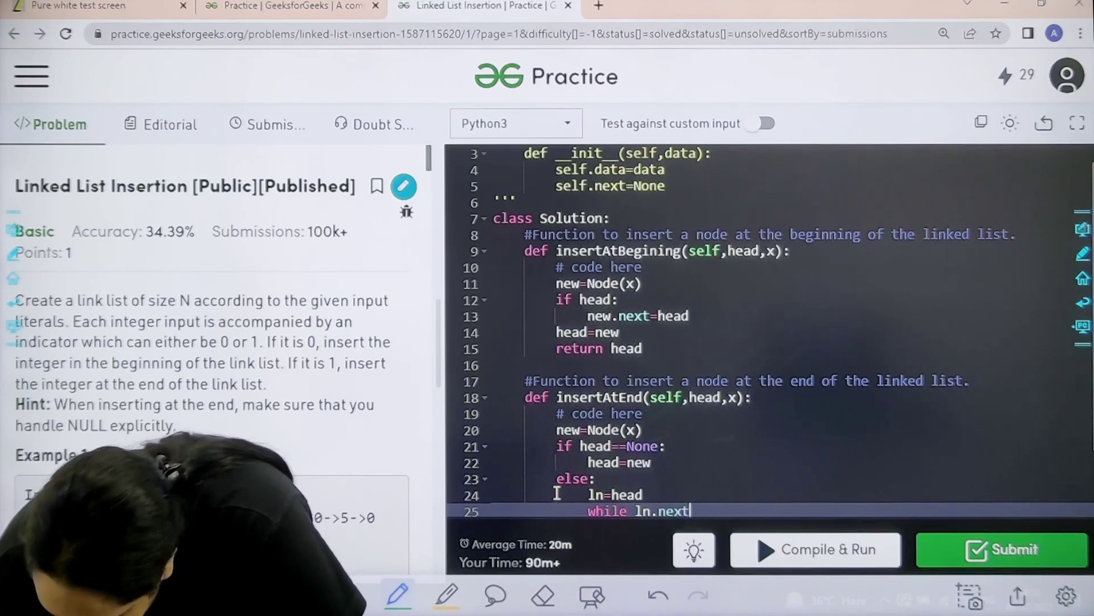
pyautogui.write(';')
pyautogui.press('Return')
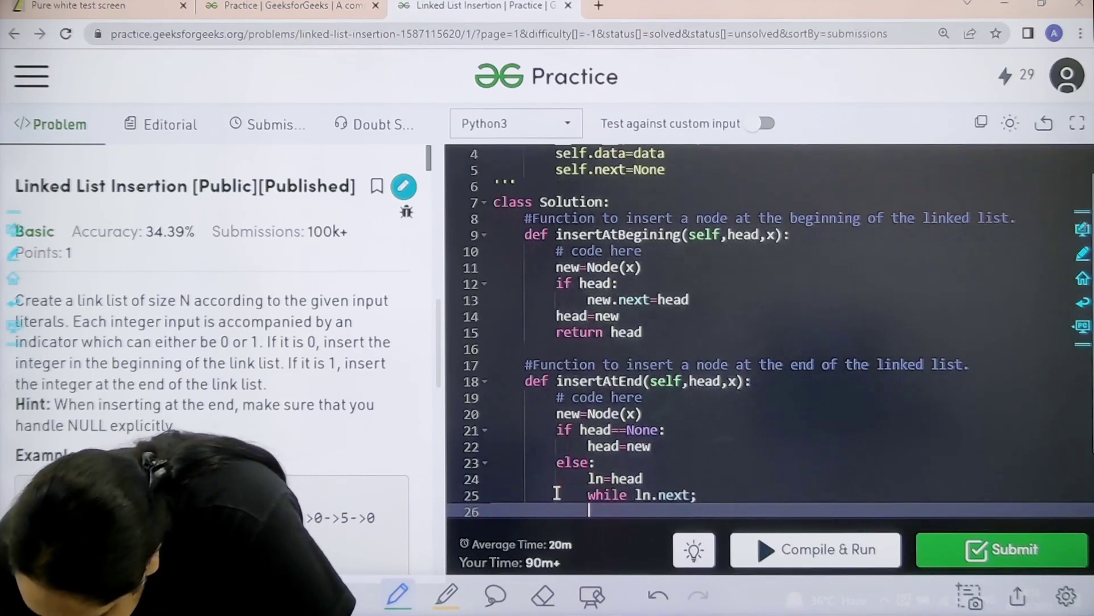
pyautogui.press('BackSpace')
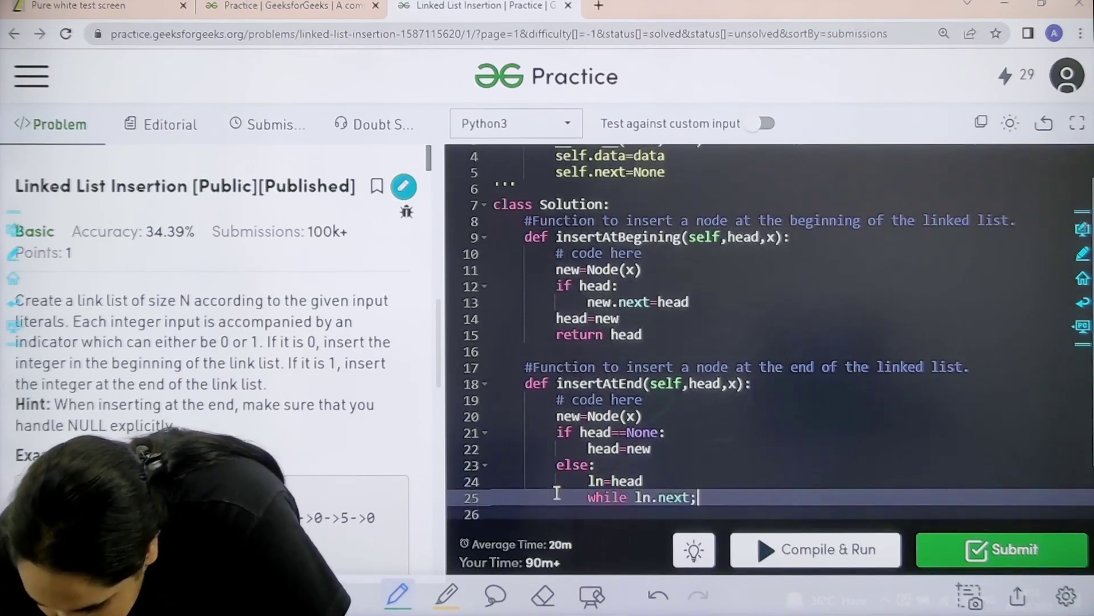
pyautogui.write(':')
pyautogui.press('Return')
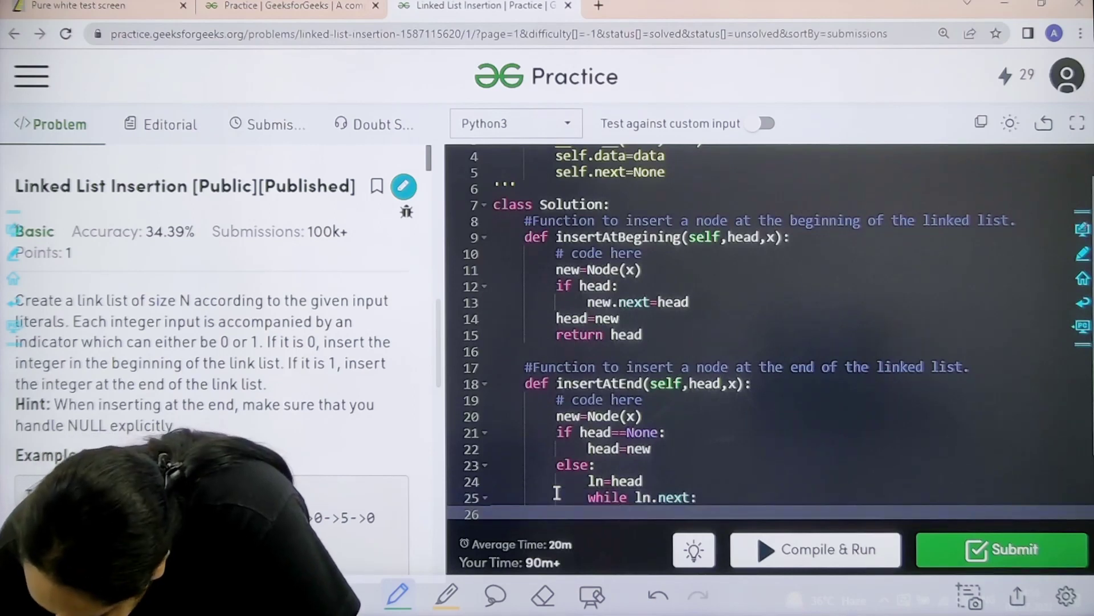
pyautogui.write('ln=ln.next')
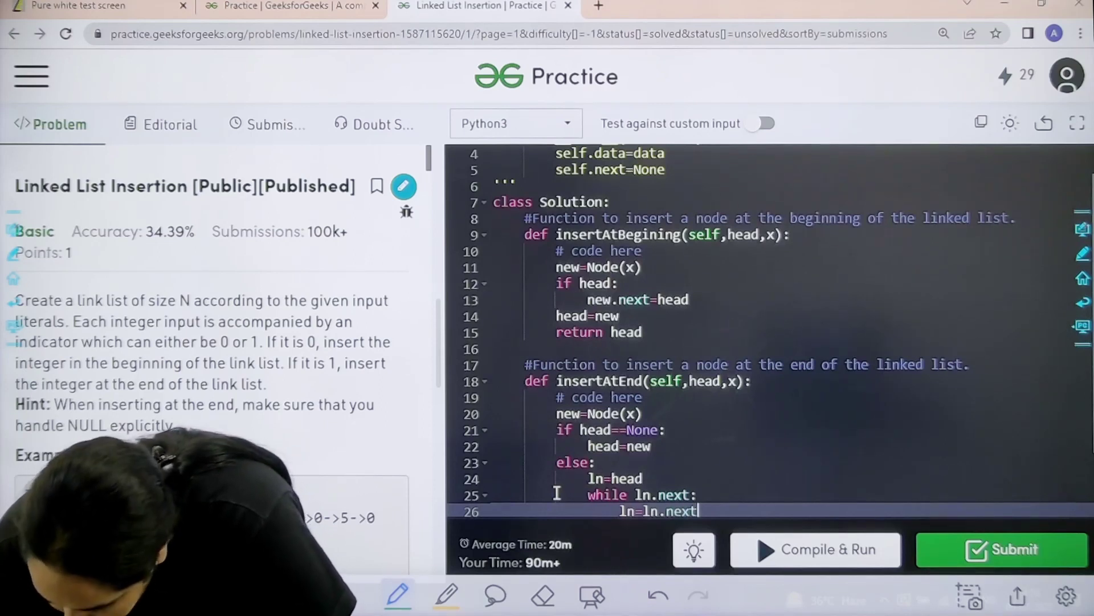
pyautogui.press('Return')
pyautogui.write('ln.next=new')
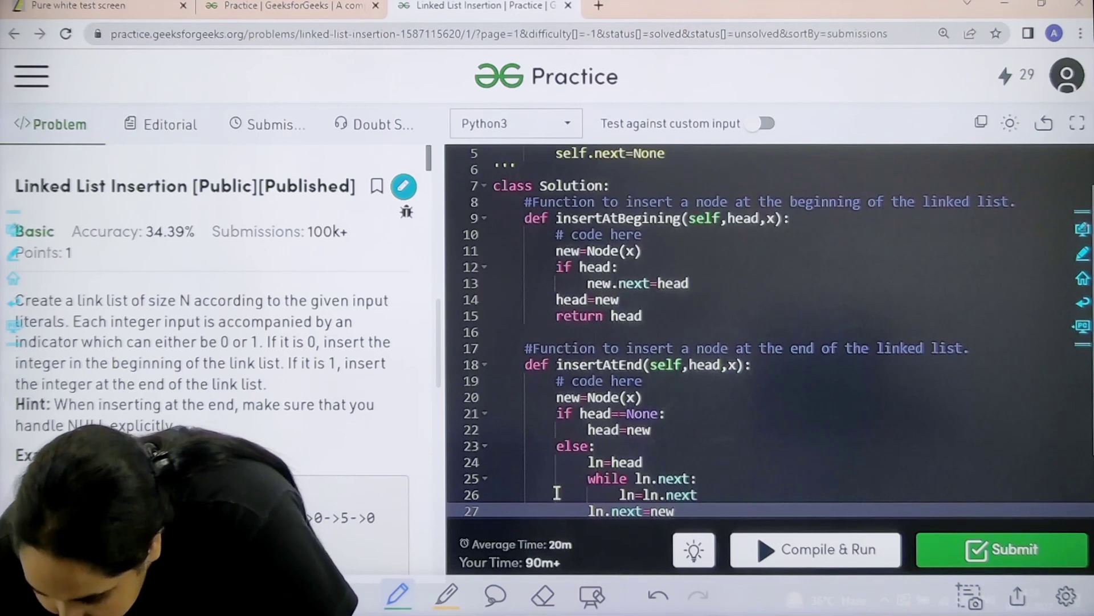
pyautogui.press('Return')
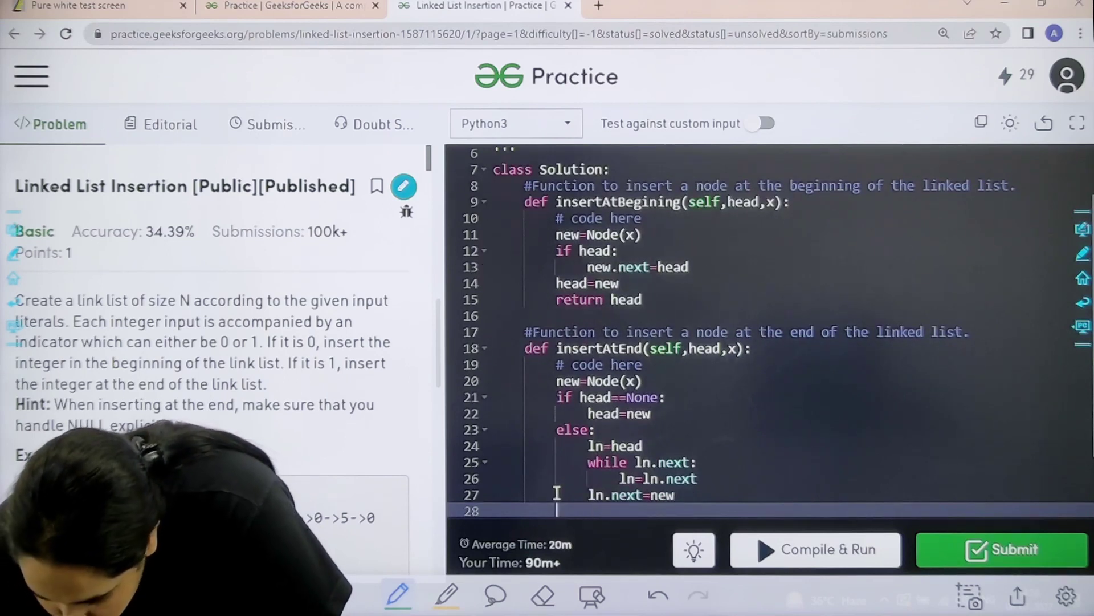
pyautogui.press('BackSpace')
pyautogui.write('retur')
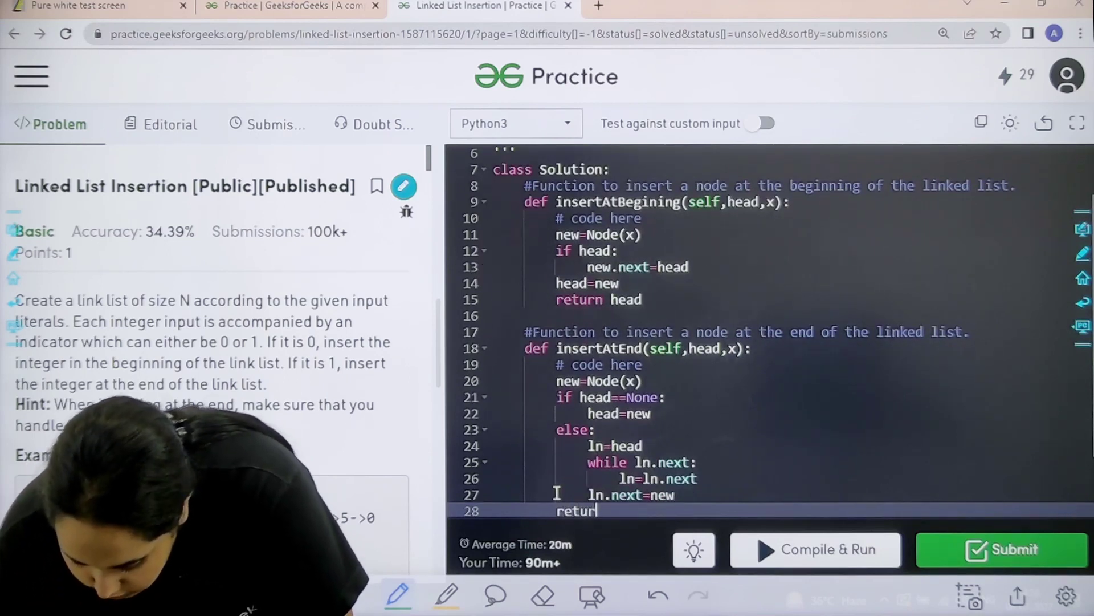
pyautogui.write('n head')
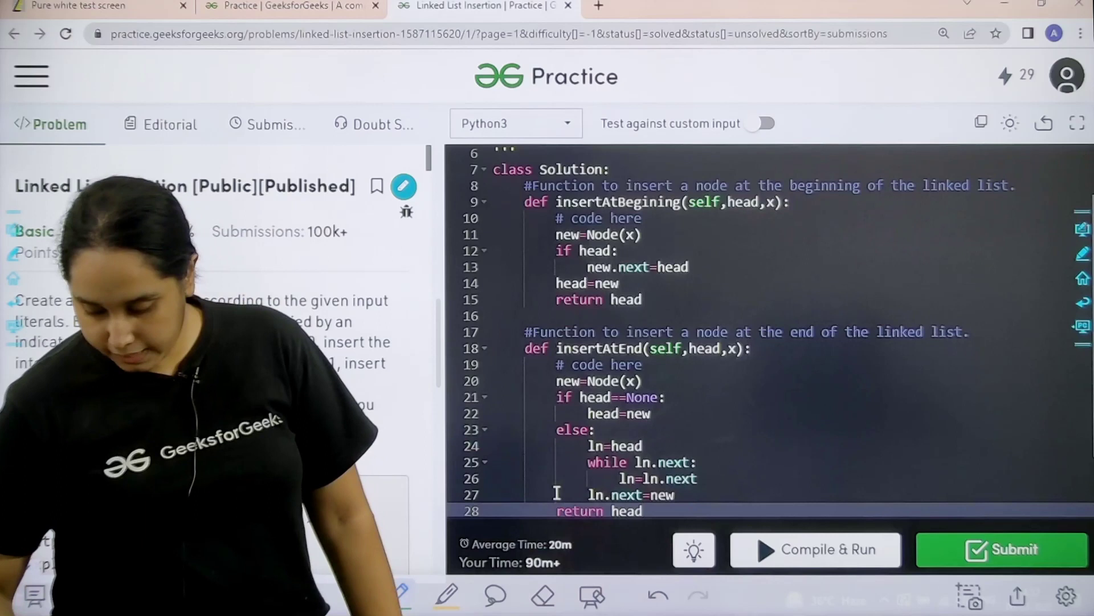
# - Compile and run on the sample input, getting output 5 2 9 5 6
pyautogui.click(770, 552)
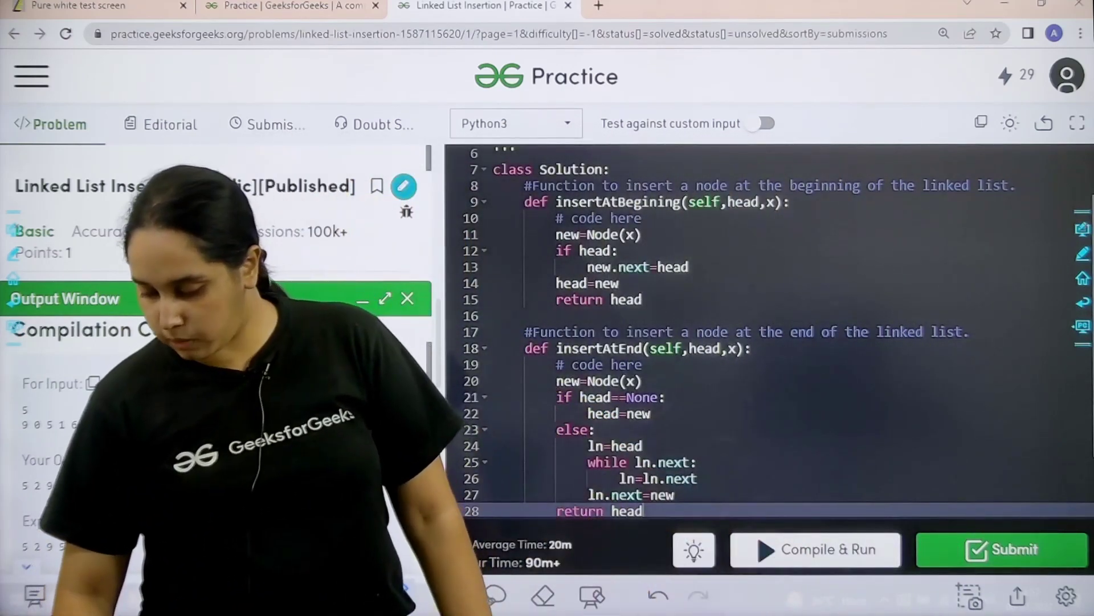
# - Submit the solution, dismissing the clear-notes prompt, and pass all 200/200 test cases
pyautogui.click(944, 543)
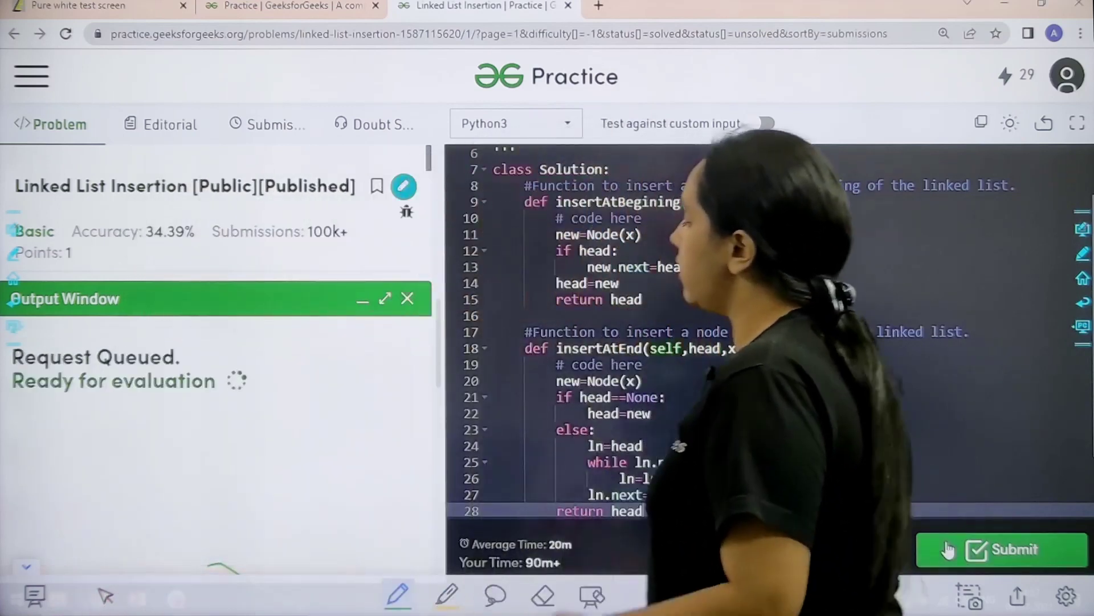
pyautogui.click(971, 597)
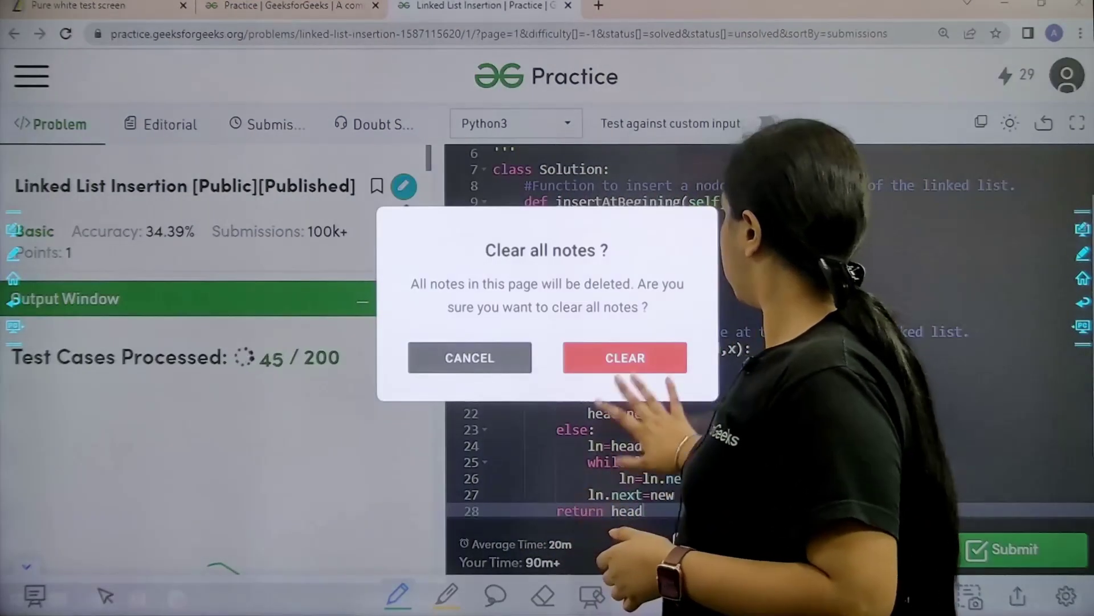
pyautogui.click(948, 550)
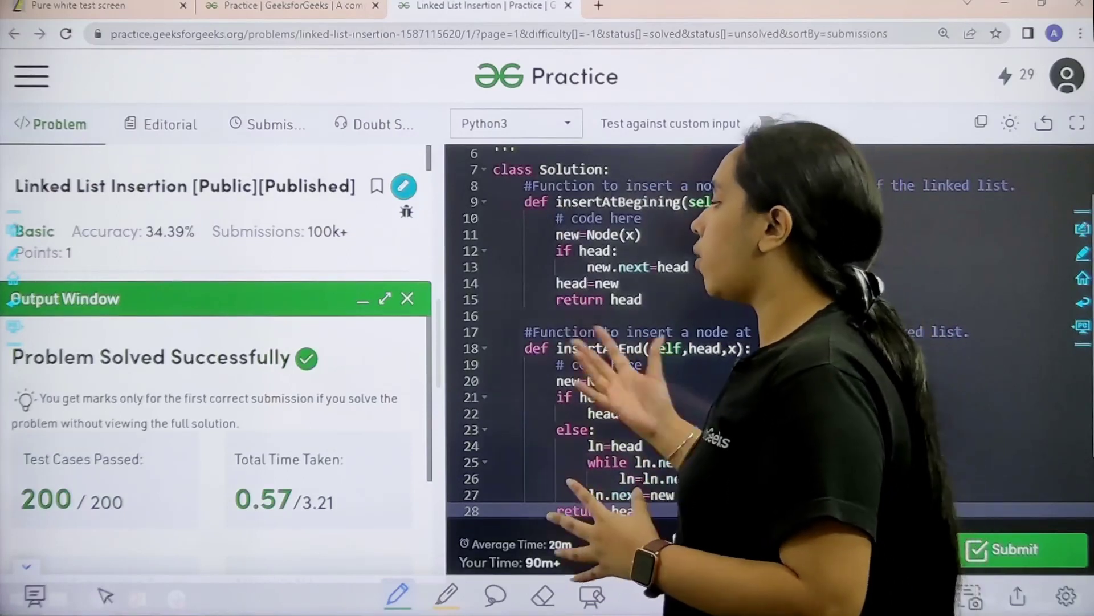